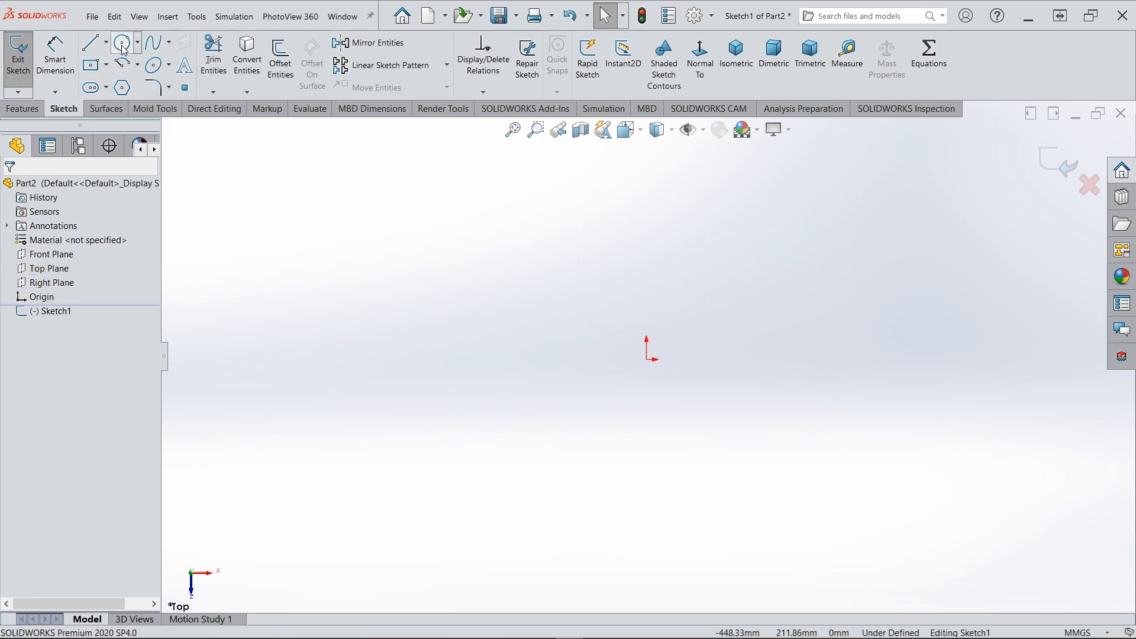
Sketch a horizontal centerpoint straight slot centred on the origin, with a centre-to-arc distance of about 110 mm and end radius of about 75 mm.
left_click(106, 88)
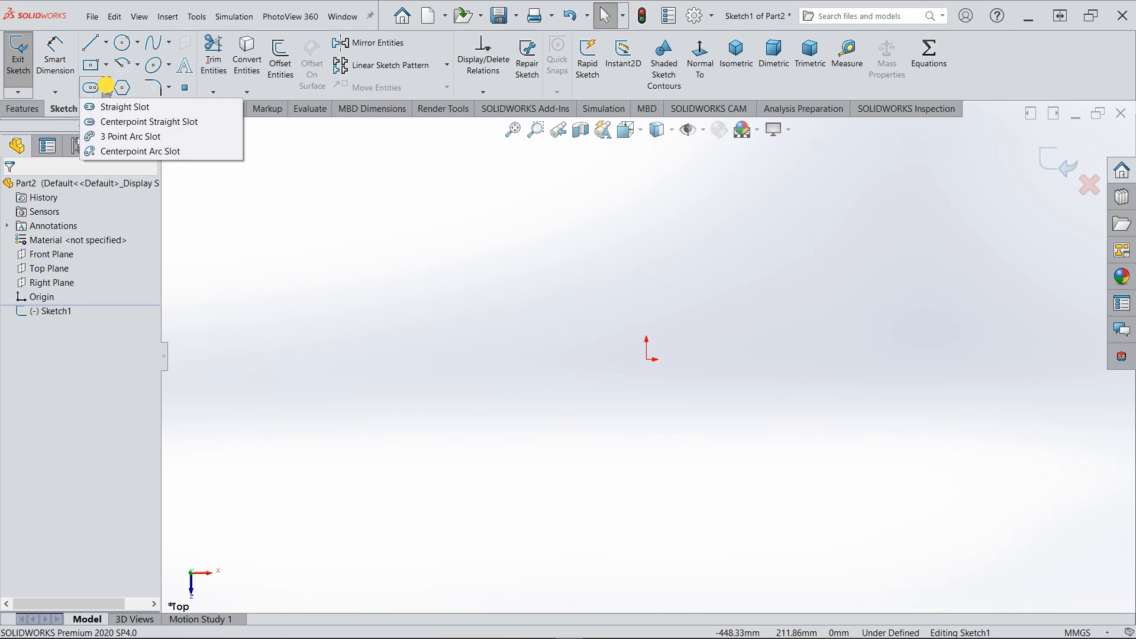
left_click(113, 123)
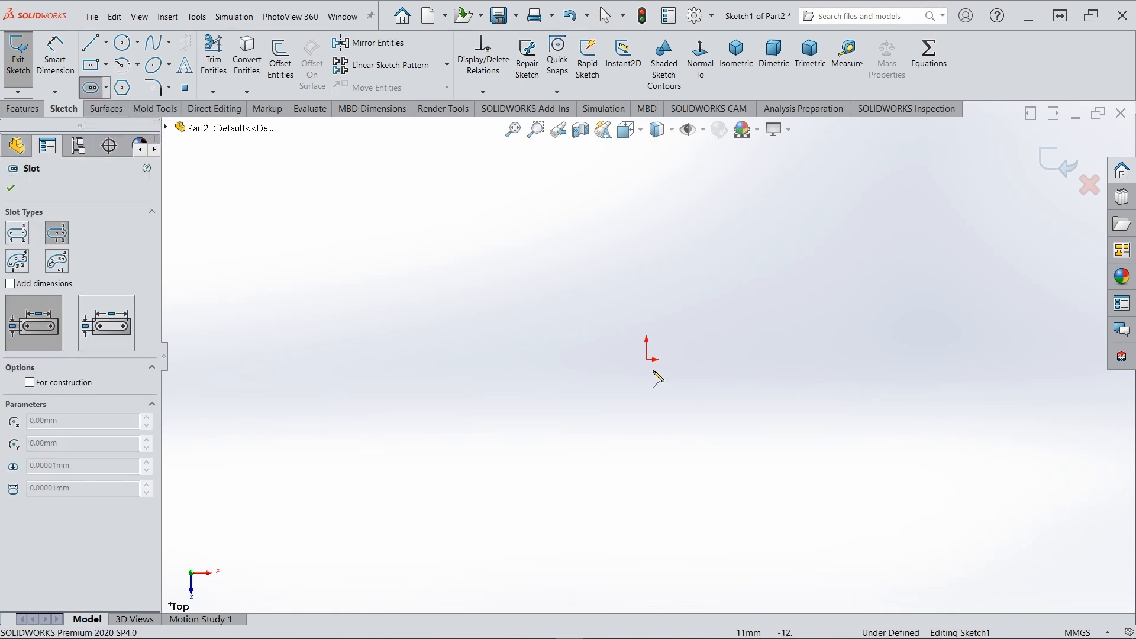
left_click(646, 359)
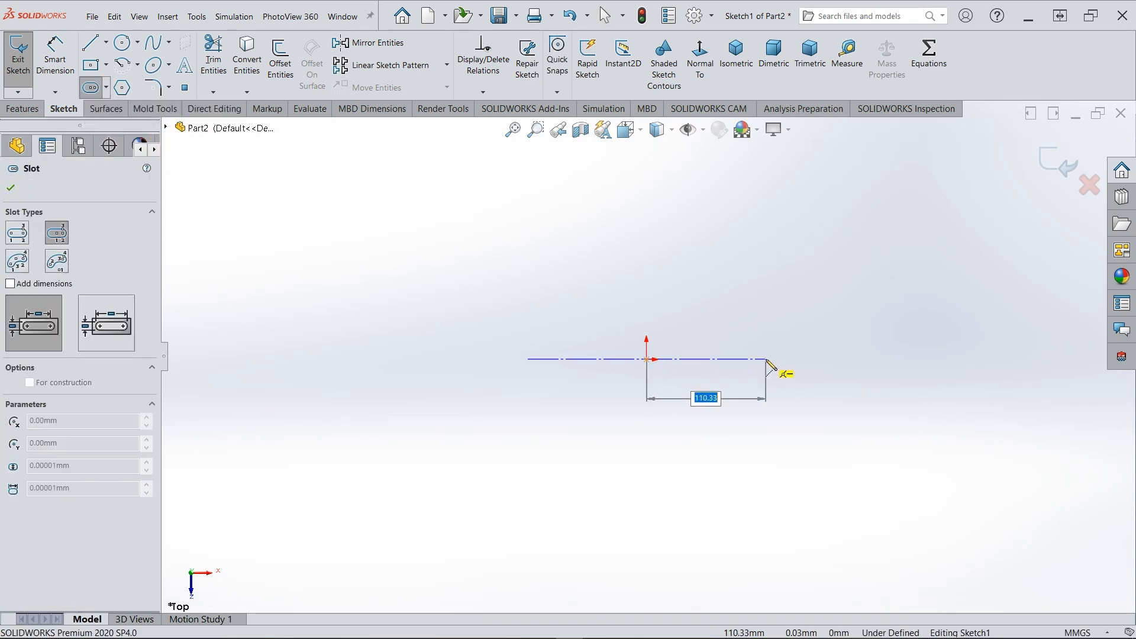
left_click(766, 359)
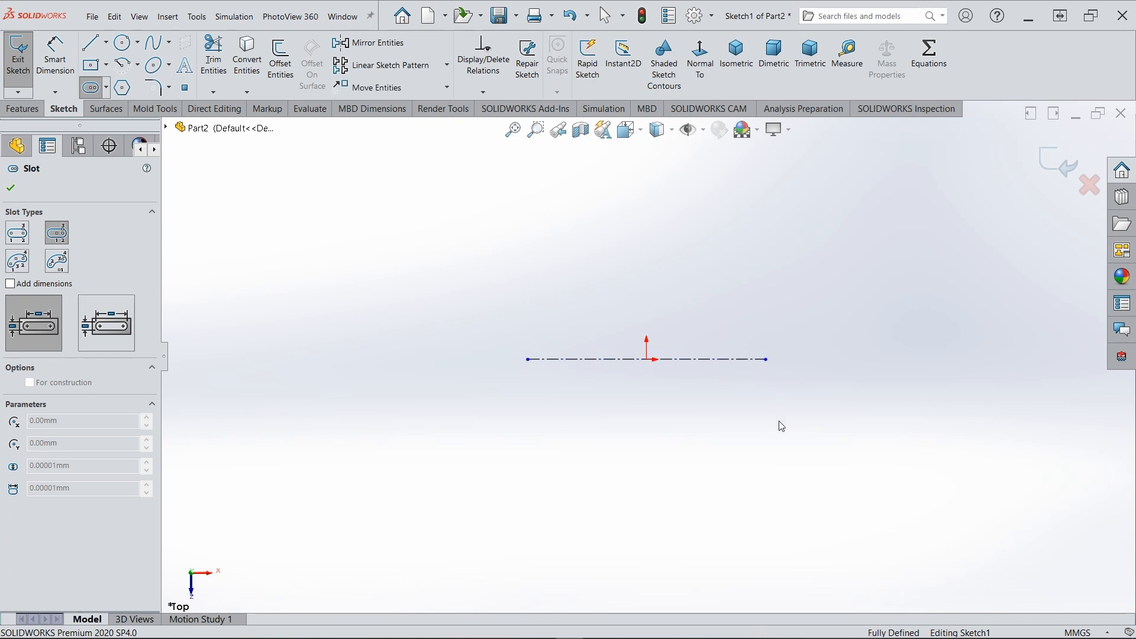
left_click(763, 440)
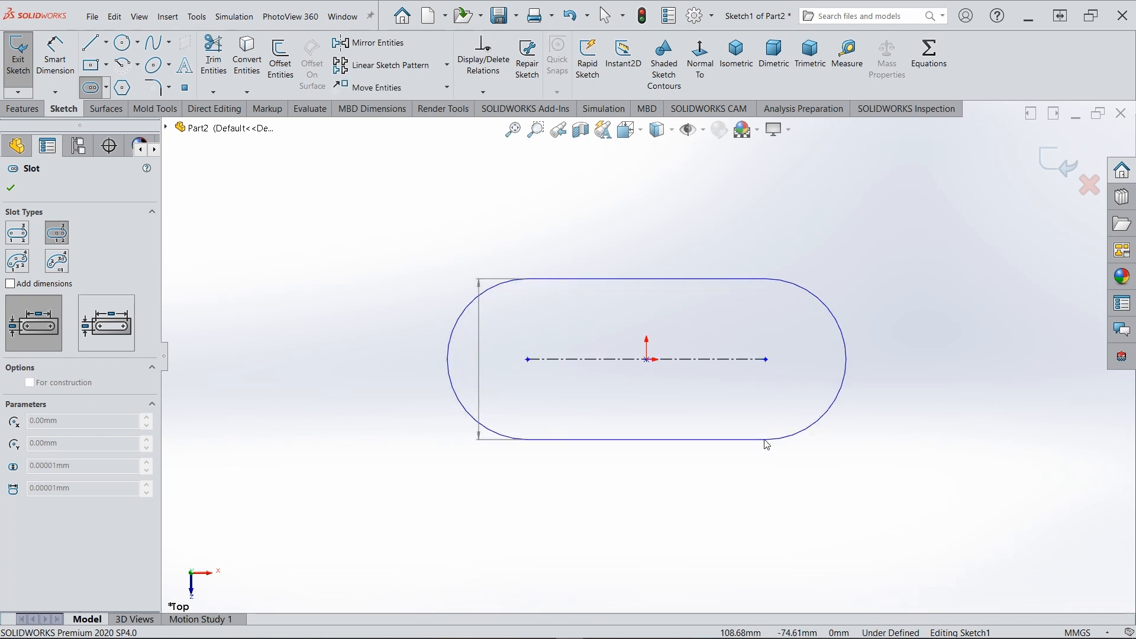
left_click(10, 188)
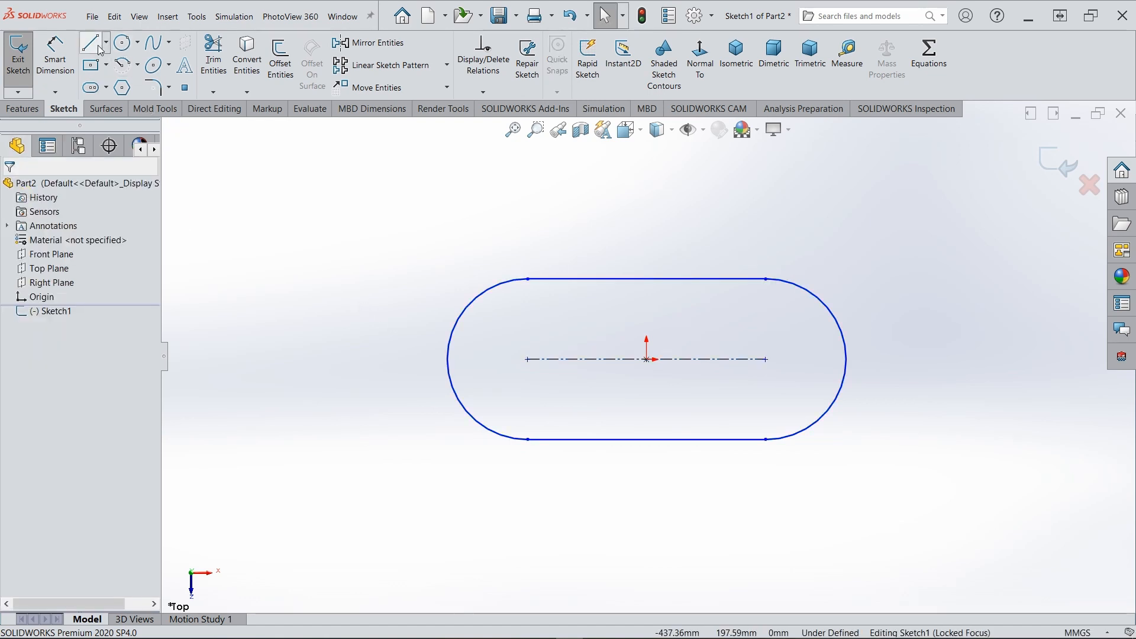
Dimension the slot's left end arc with a radius of 25 mm.
left_click(55, 55)
left_click(461, 295)
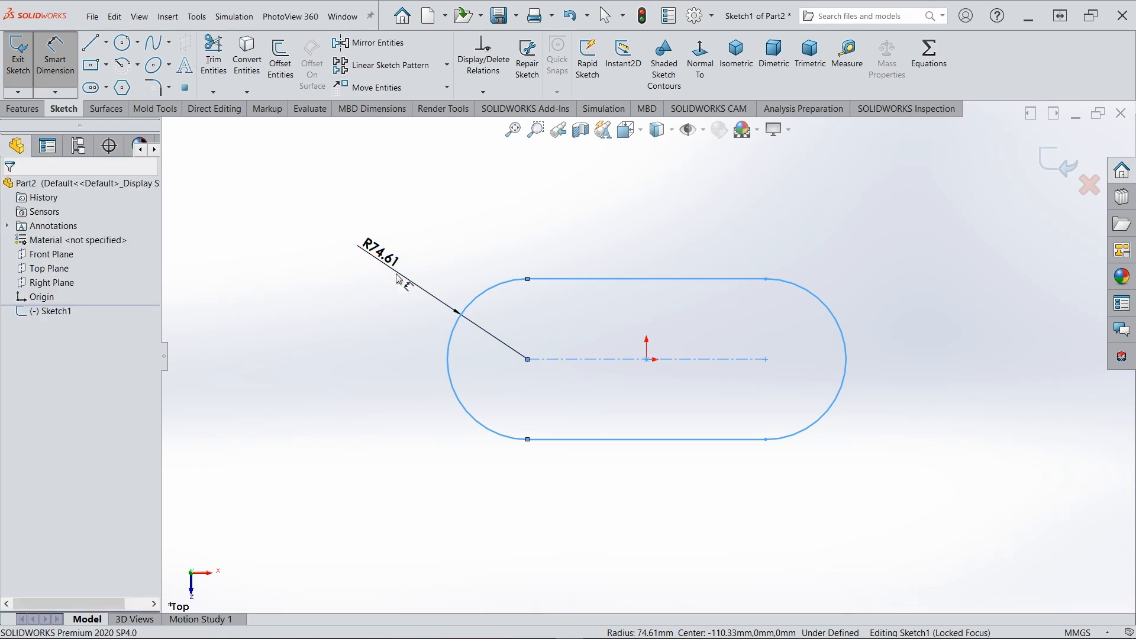
left_click(379, 260)
type("25")
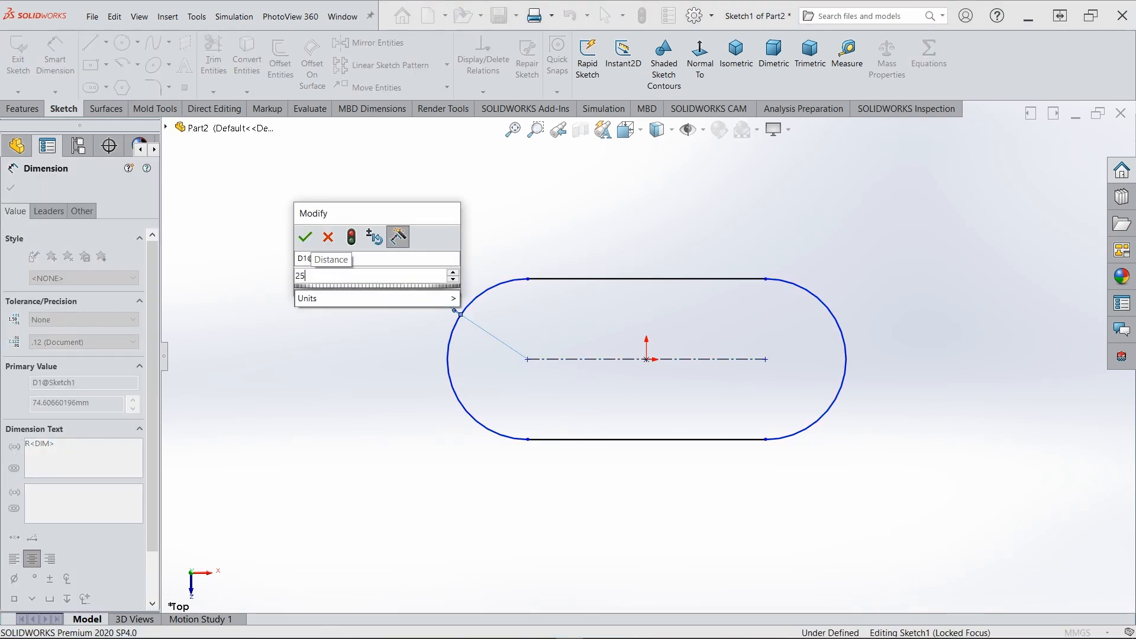
key("Return")
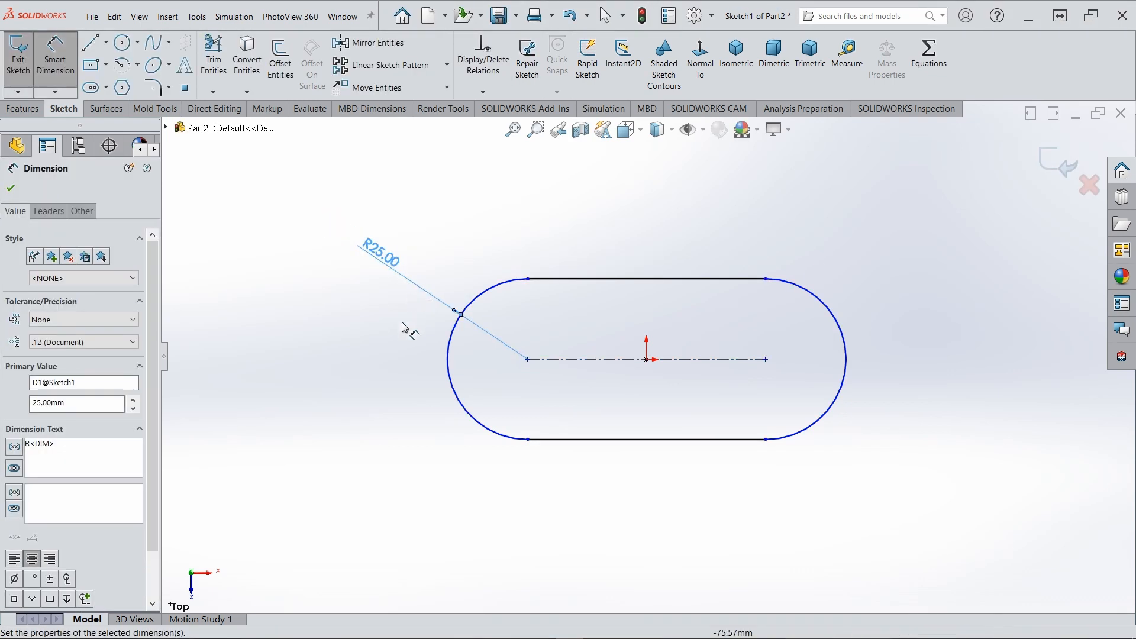
key("Escape")
Sketch two 15 mm diameter circles, one centred on each end-arc centre of the slot.
left_click(122, 42)
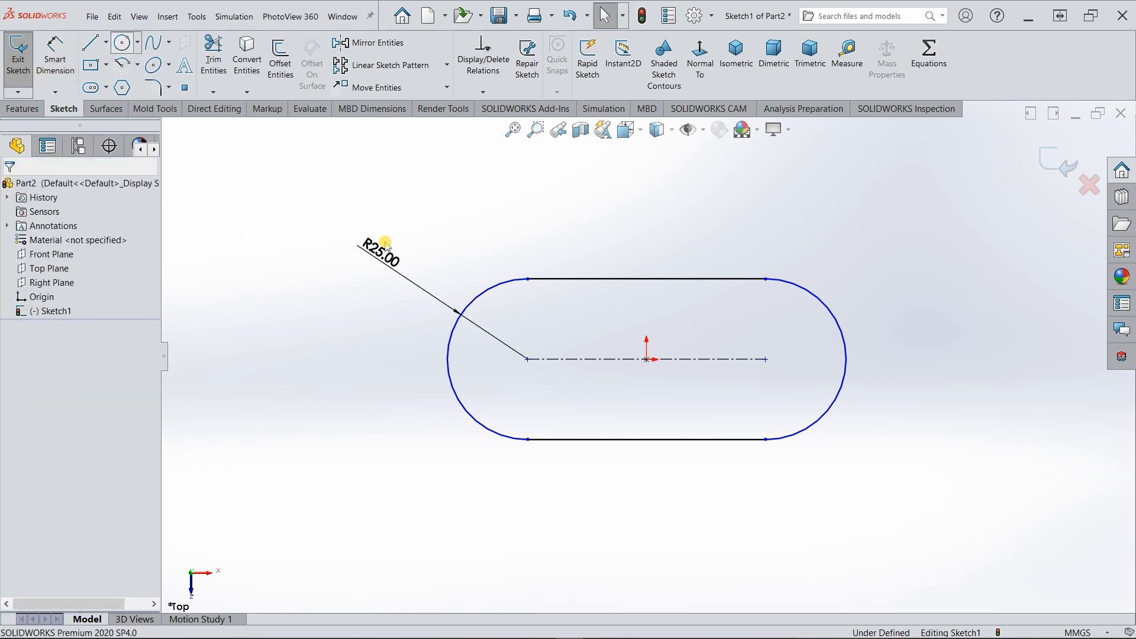
left_click(527, 359)
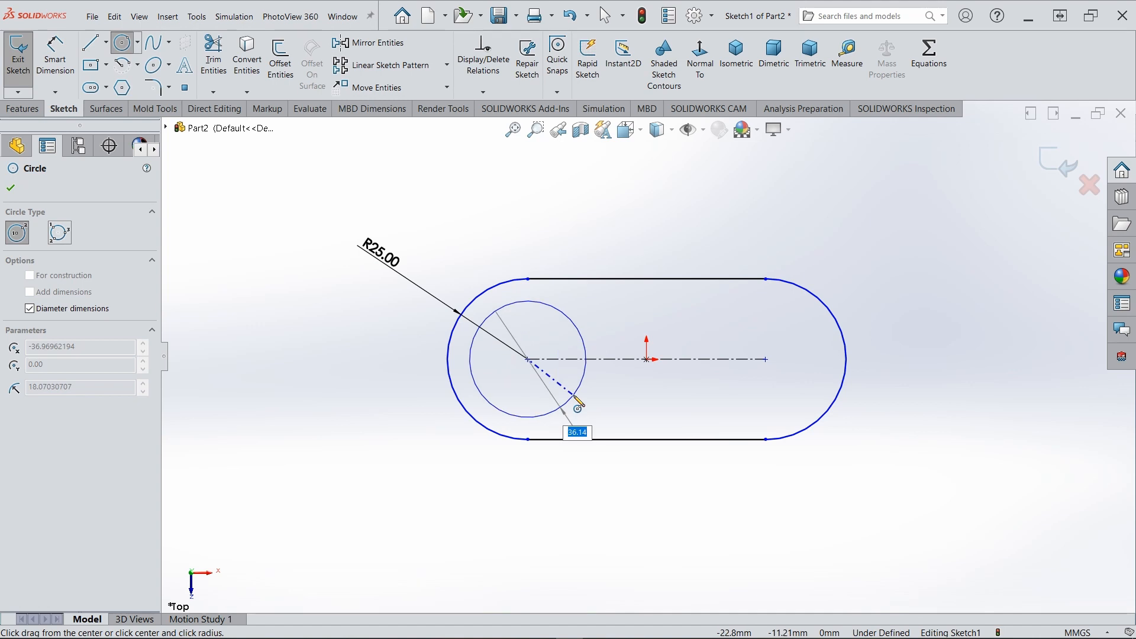
type("15")
key("Return")
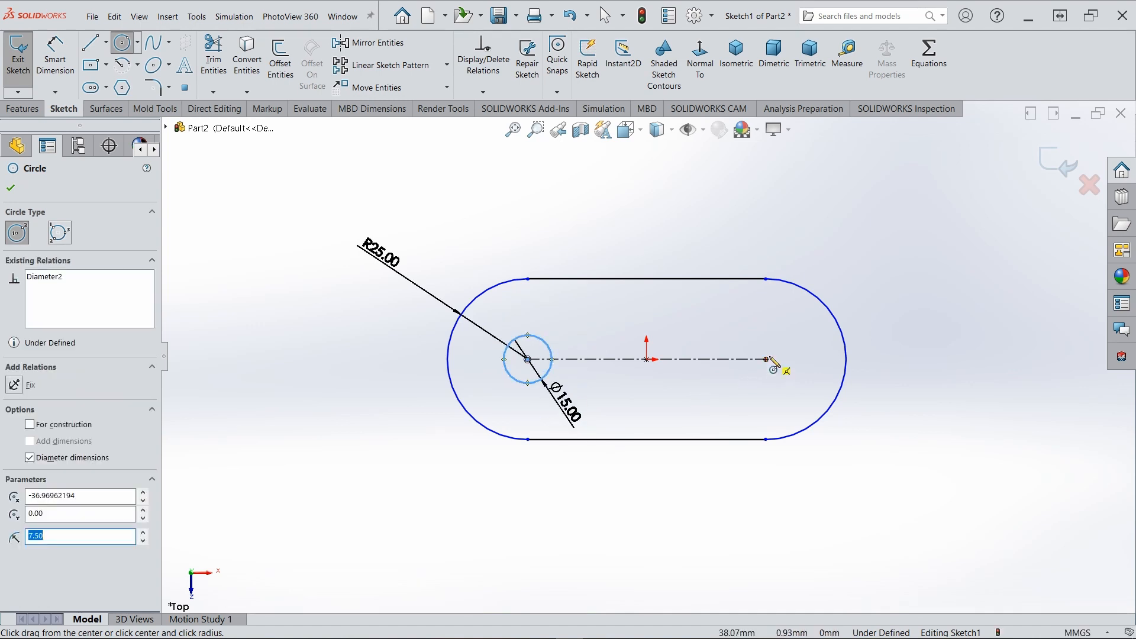
left_click(765, 359)
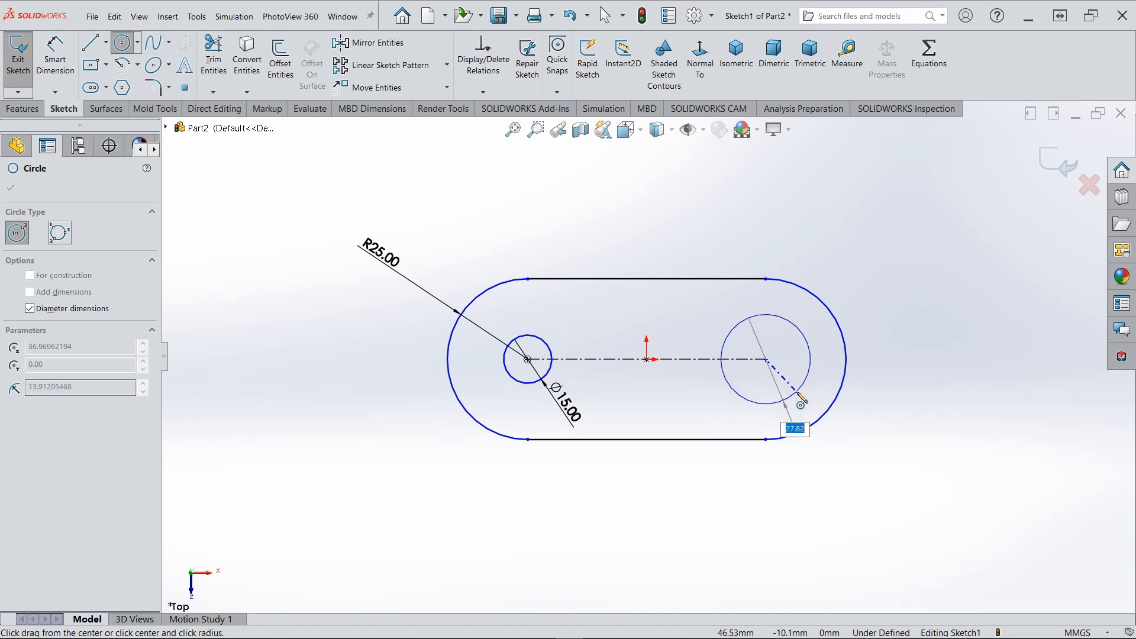
type("15")
key("Return")
key("Escape")
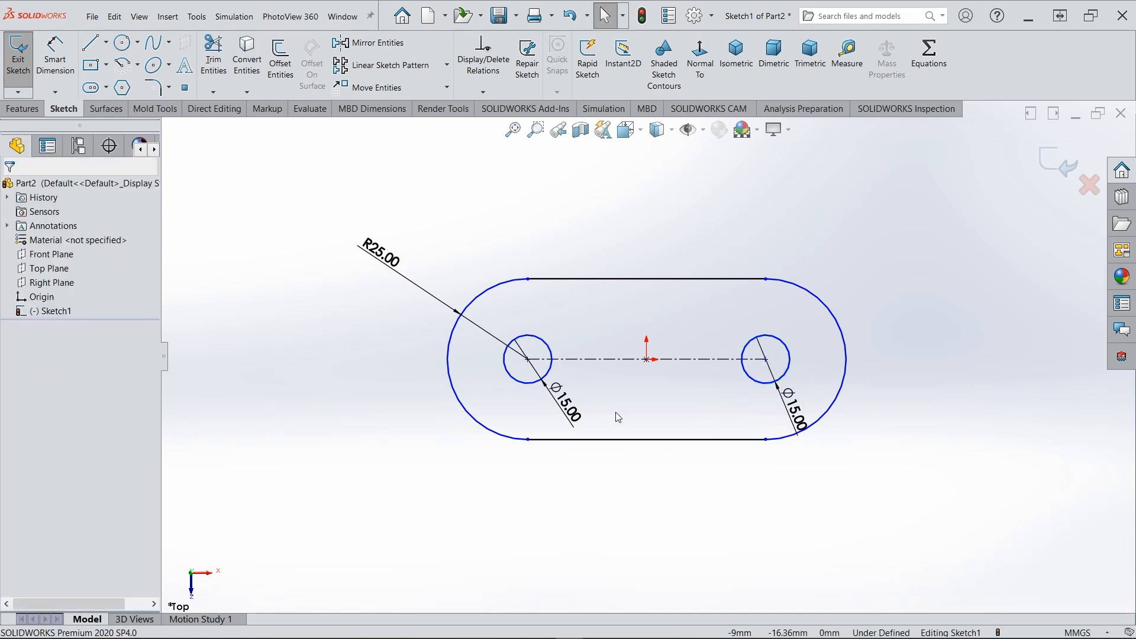
Dimension the horizontal distance between the left circle's centre and the origin as 50 mm.
left_click(67, 69)
left_click(647, 360)
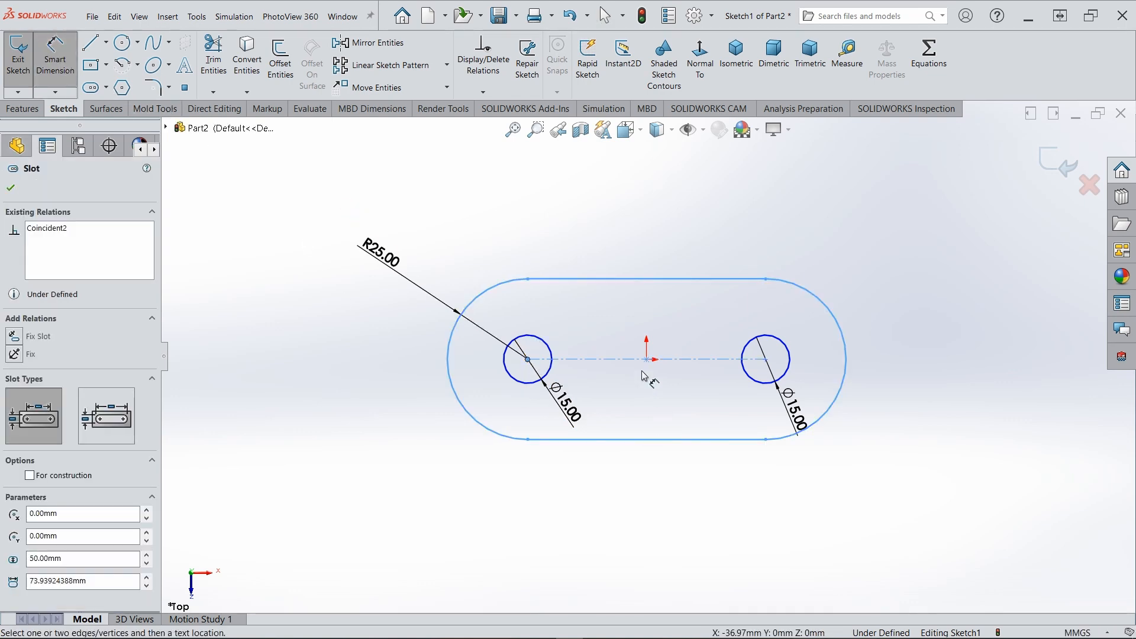
left_click(646, 359)
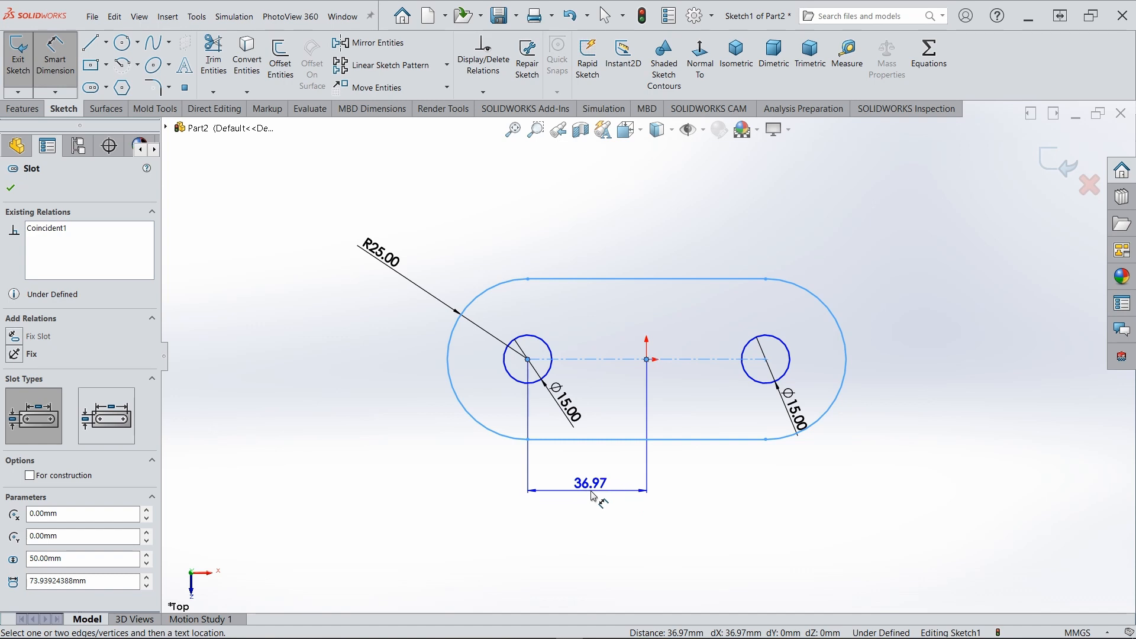
left_click(595, 497)
type("50")
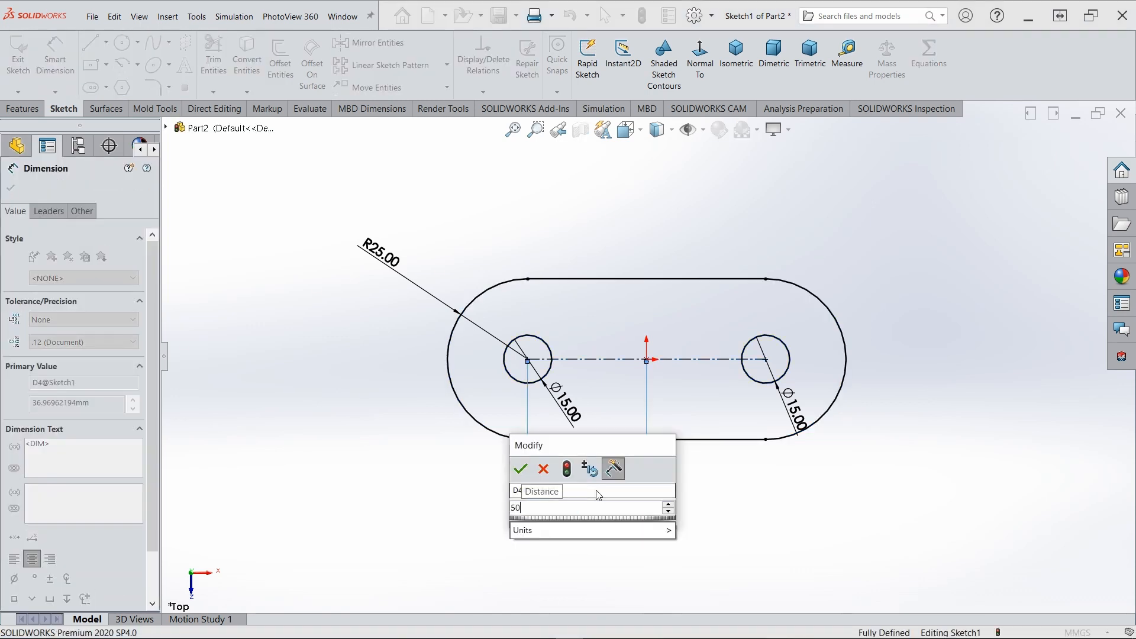
key("Return")
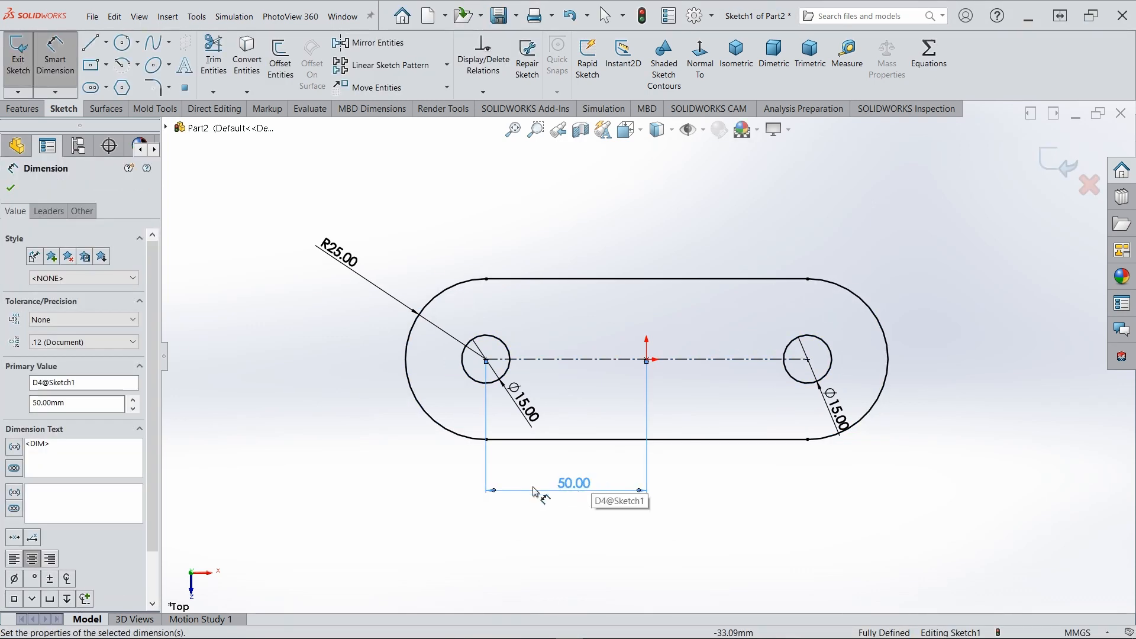
key("Escape")
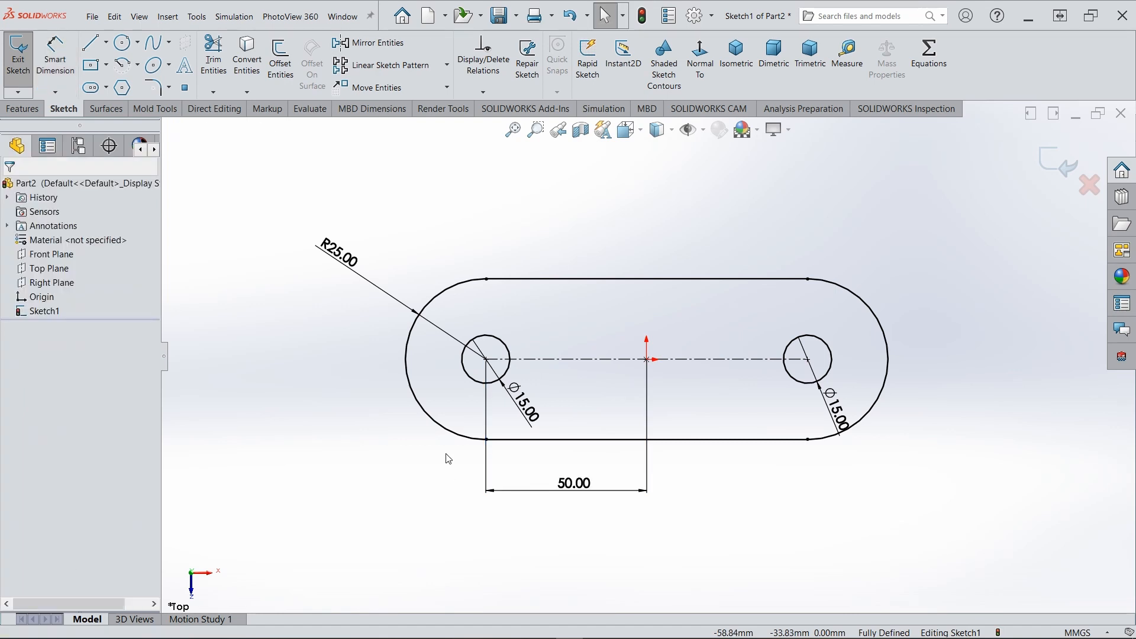
Extrude the slot profile with its two holes as a 10 mm blind boss from the sketch plane.
left_click(23, 108)
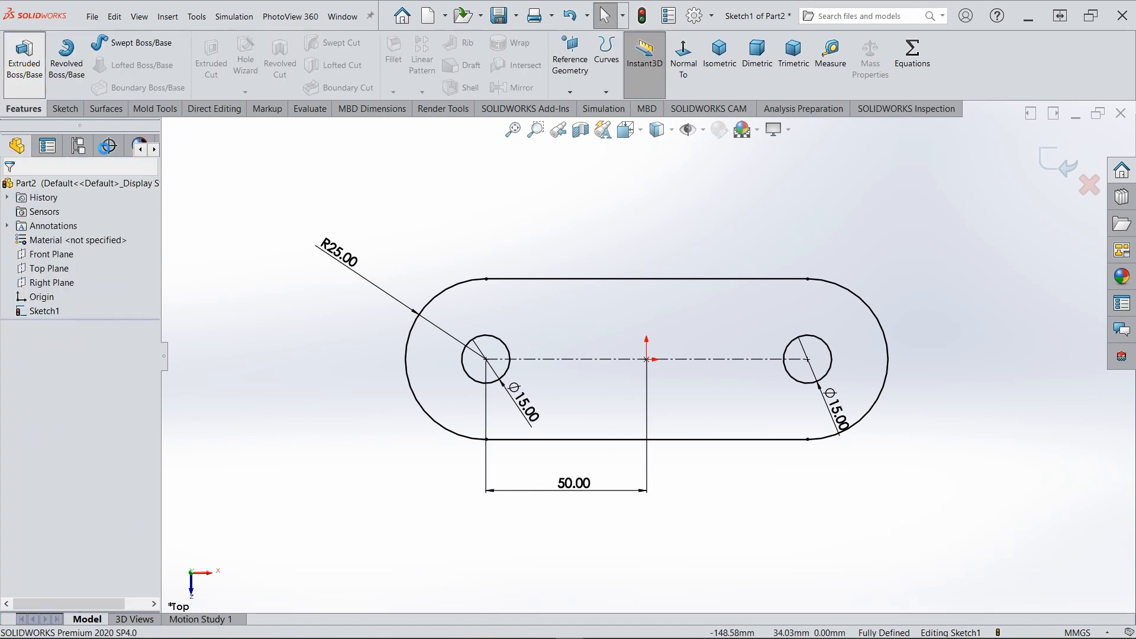
left_click(23, 59)
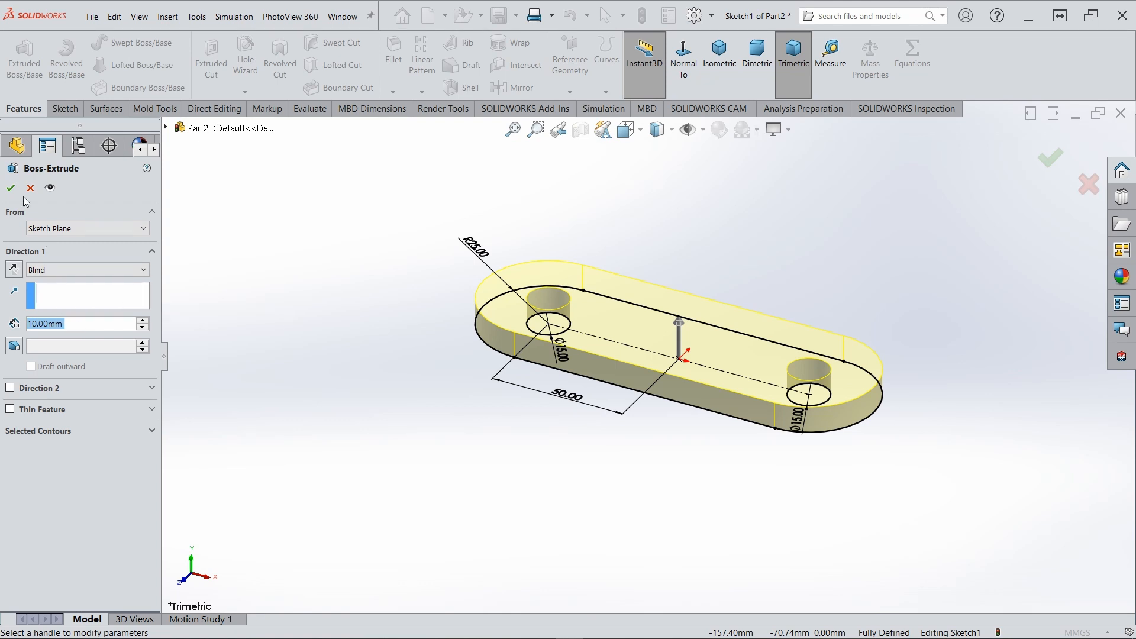
key("Return")
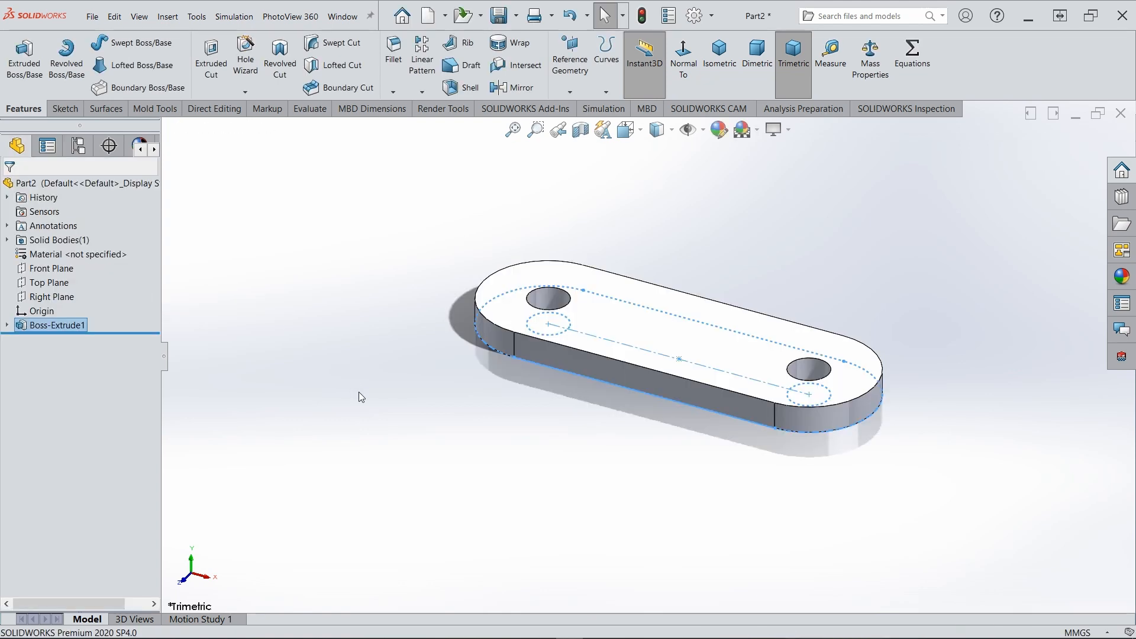
Fillet the plate's upper and lower outer edges with a symmetric 3 mm radius.
left_click(585, 350)
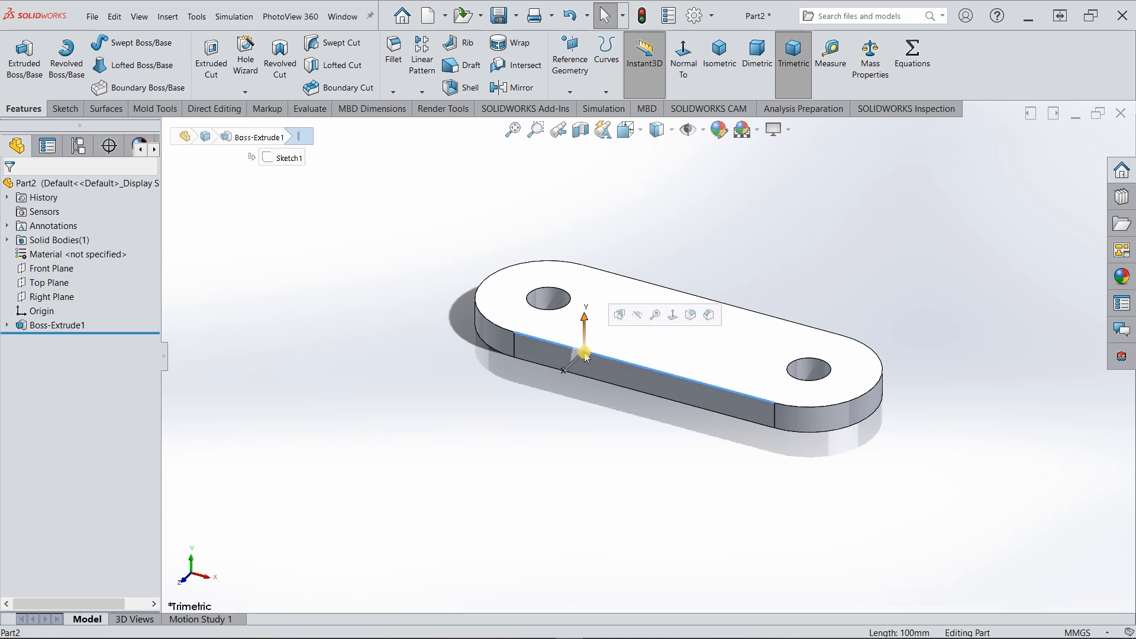
left_click(602, 383, "ctrl")
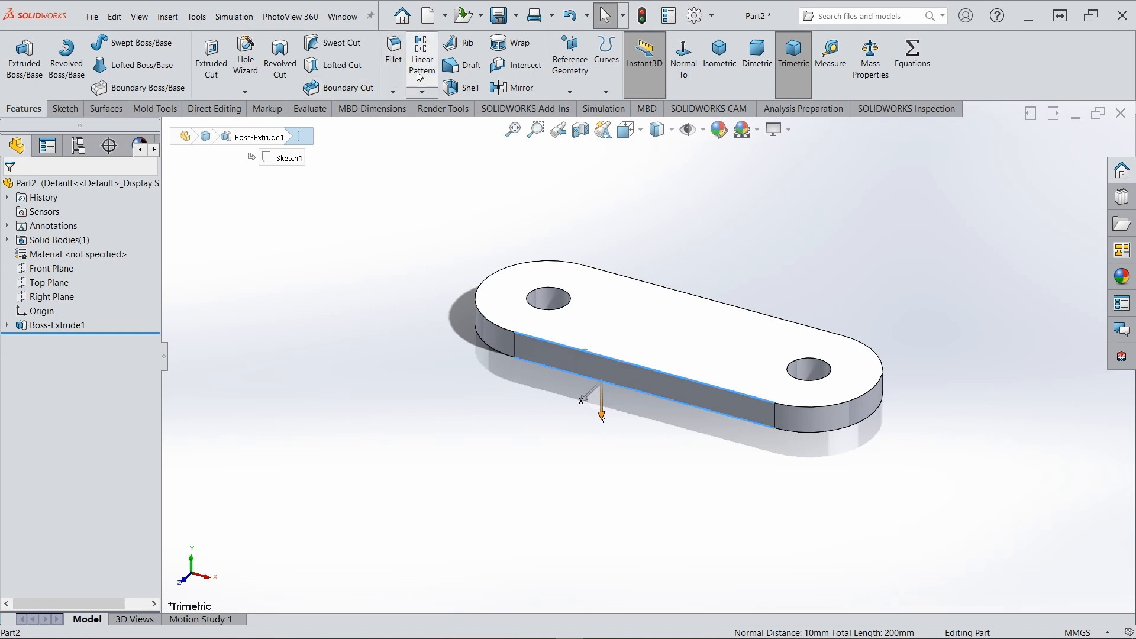
left_click(387, 49)
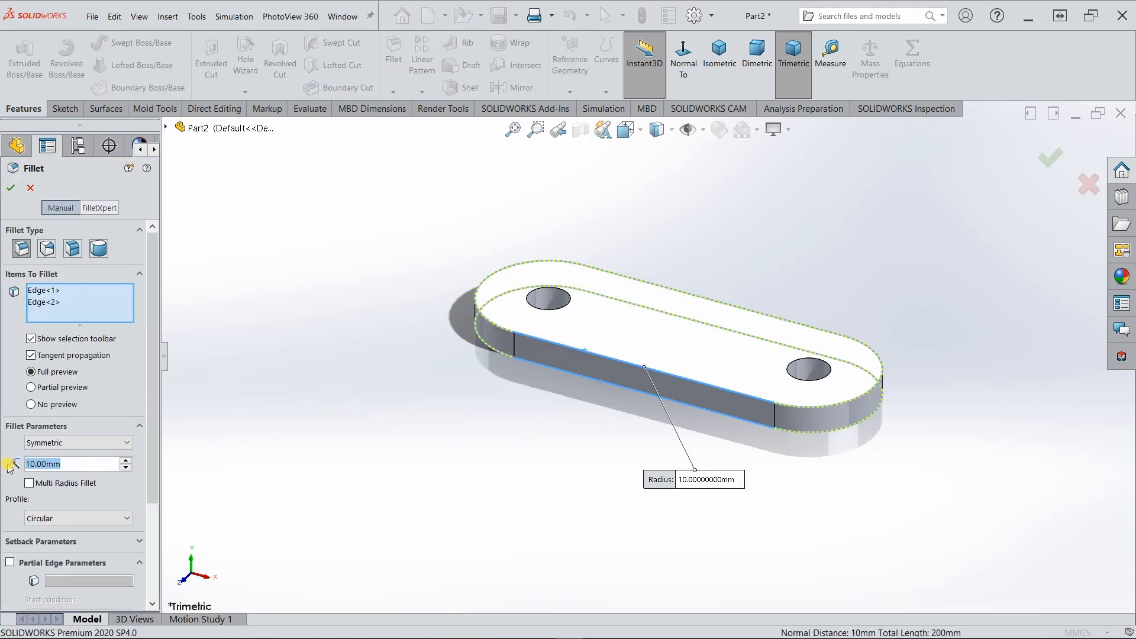
type("3")
key("Return")
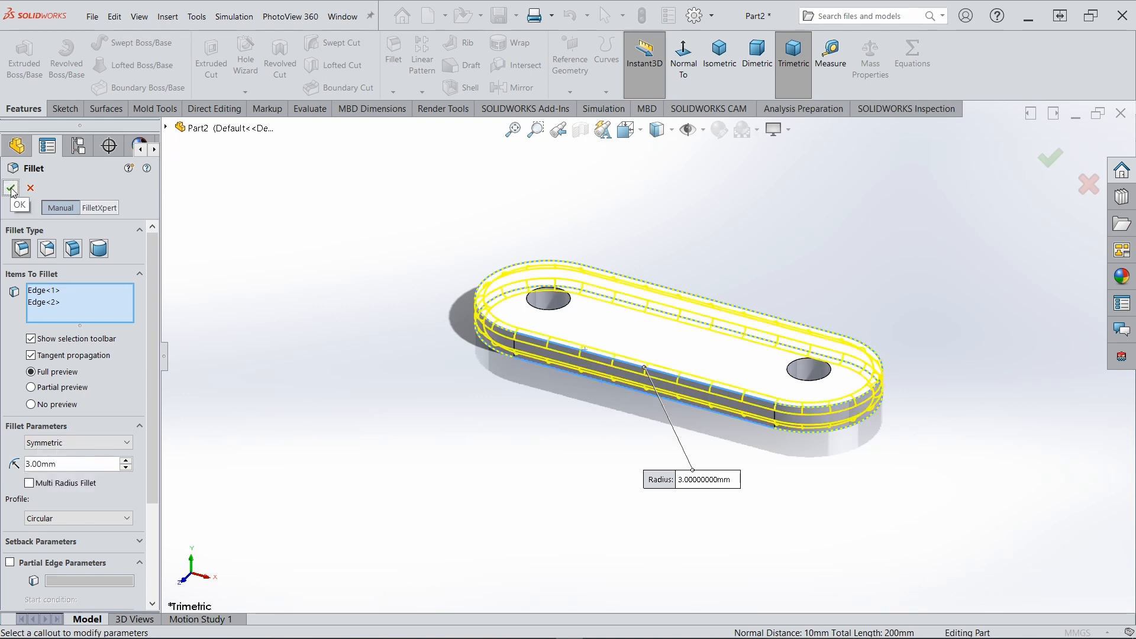
left_click(11, 188)
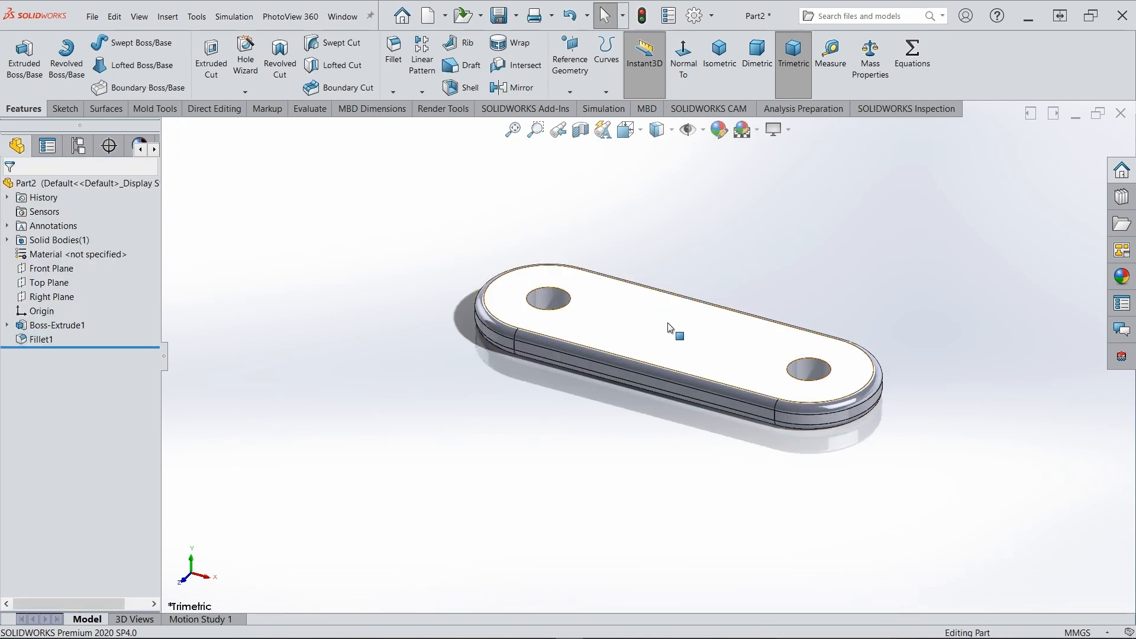
Assign the AISI 304 steel material to the part.
scroll(703, 280, "down", 1)
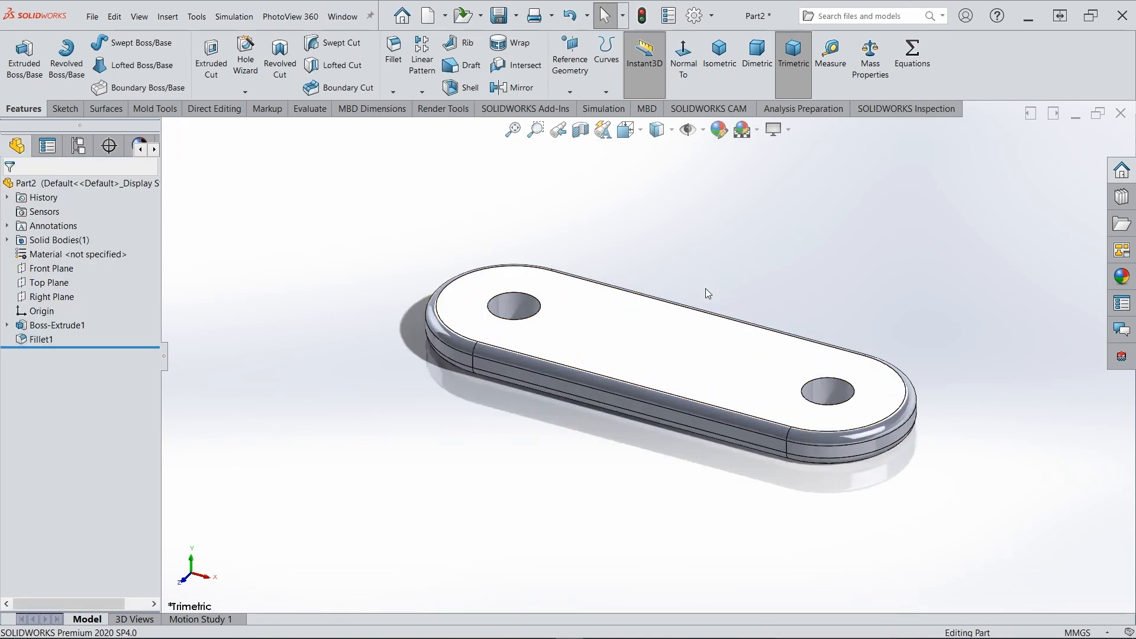
right_click(58, 257)
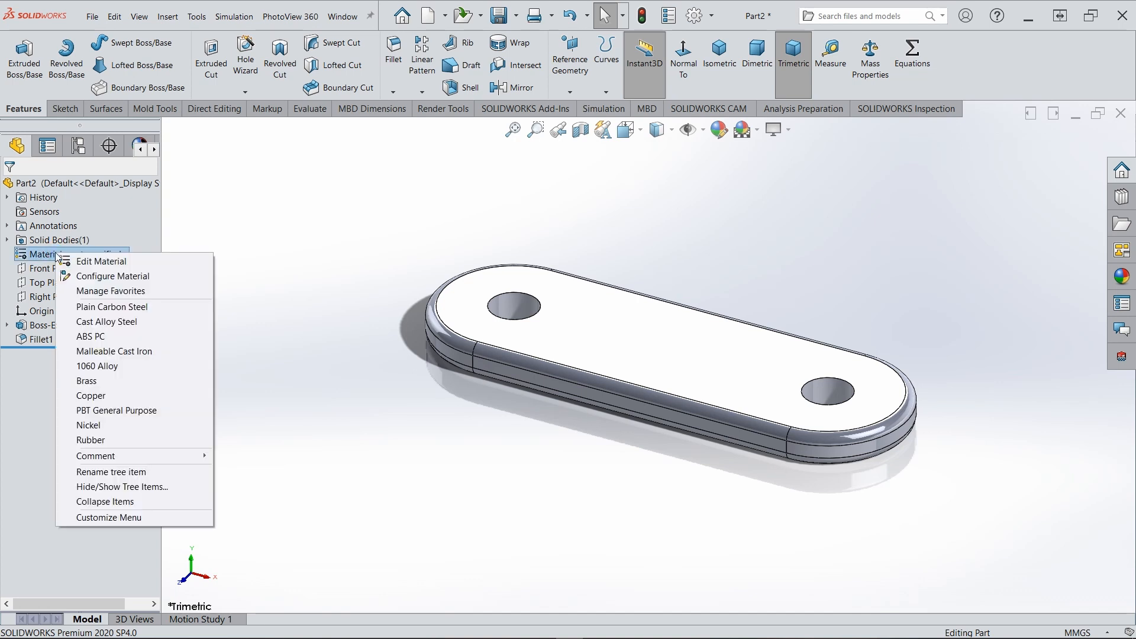
left_click(84, 262)
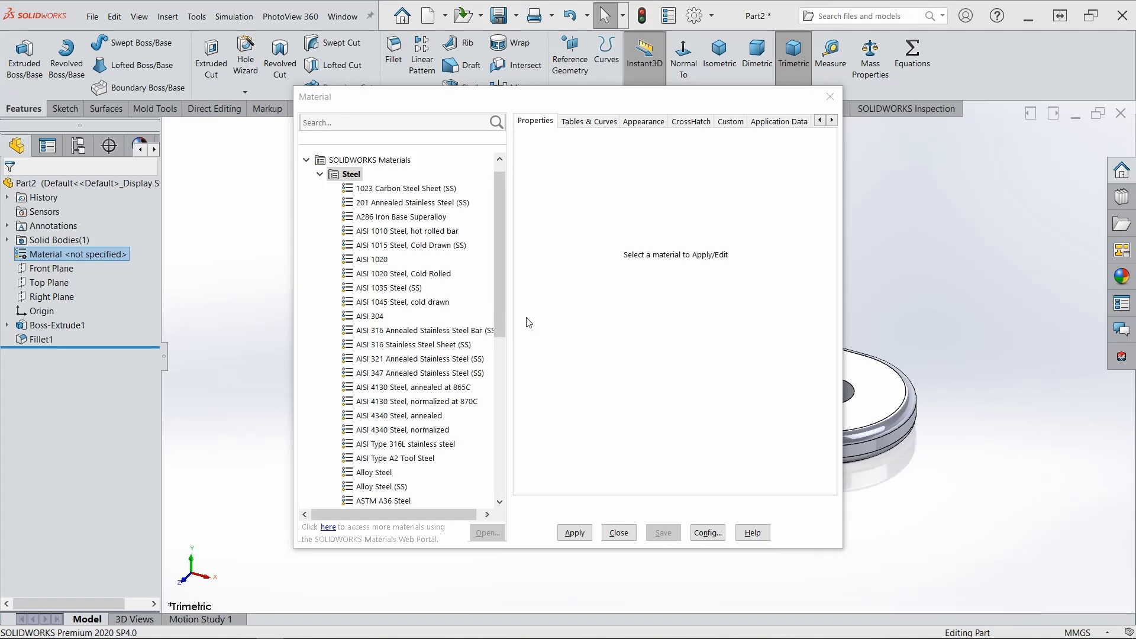
left_click(369, 316)
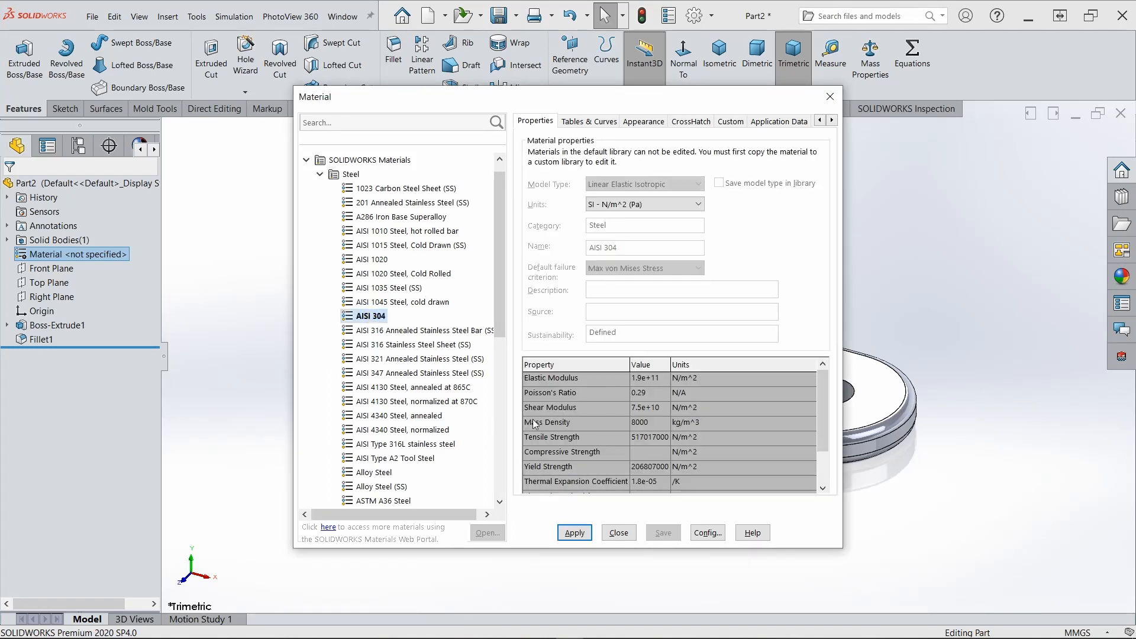
left_click(573, 534)
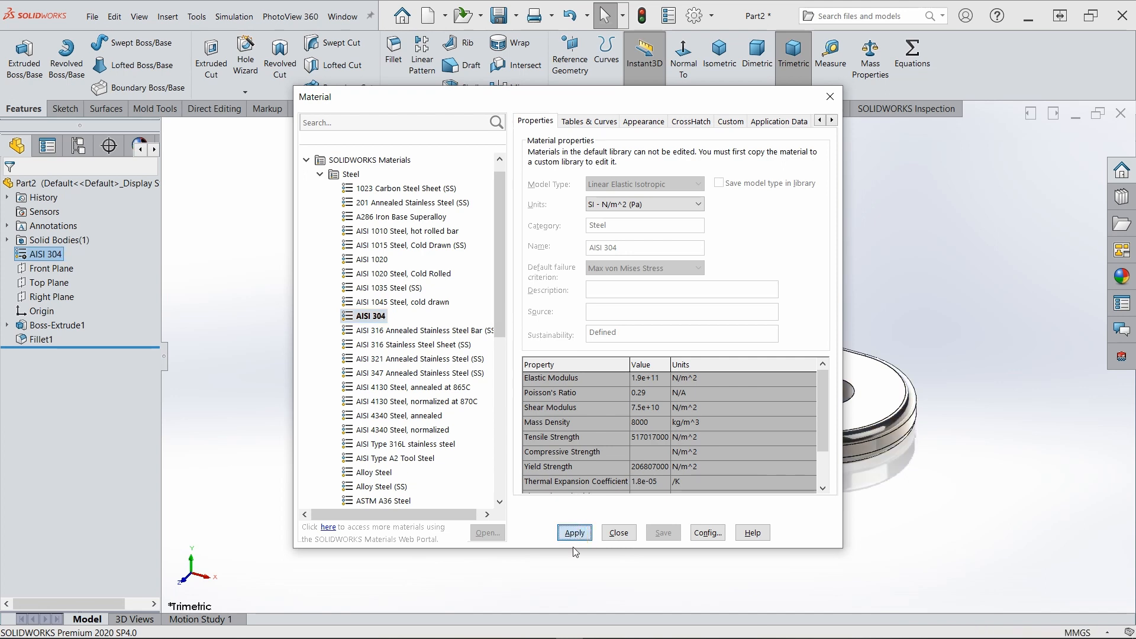
left_click(618, 532)
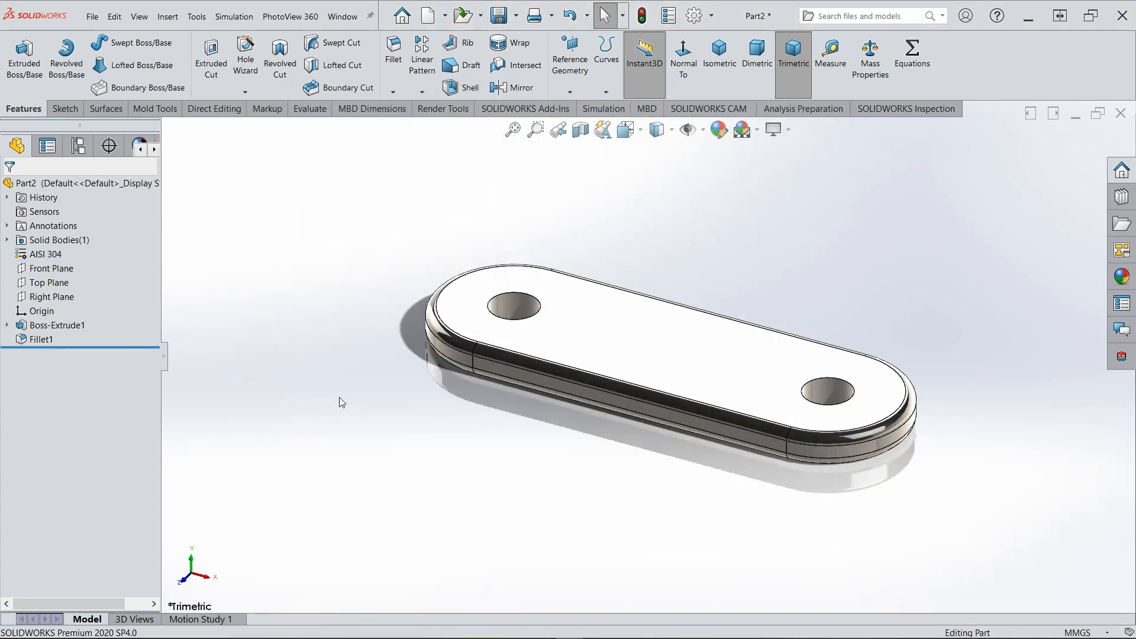
Apply the machined steel appearance from the steel metals library to the whole part.
left_click(65, 183)
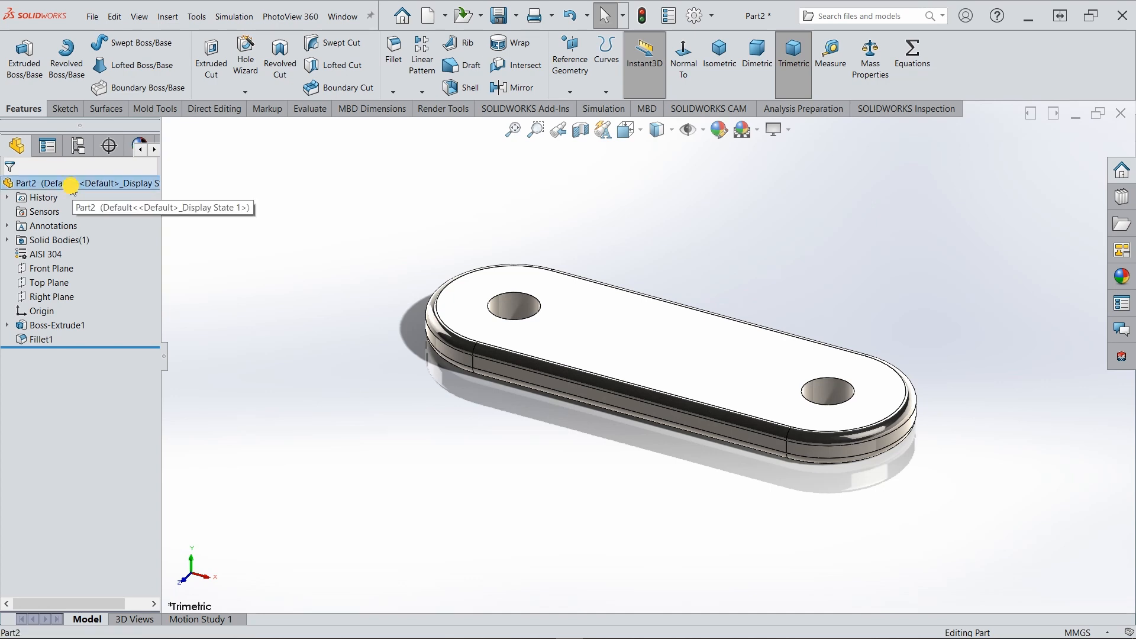
left_click(727, 134)
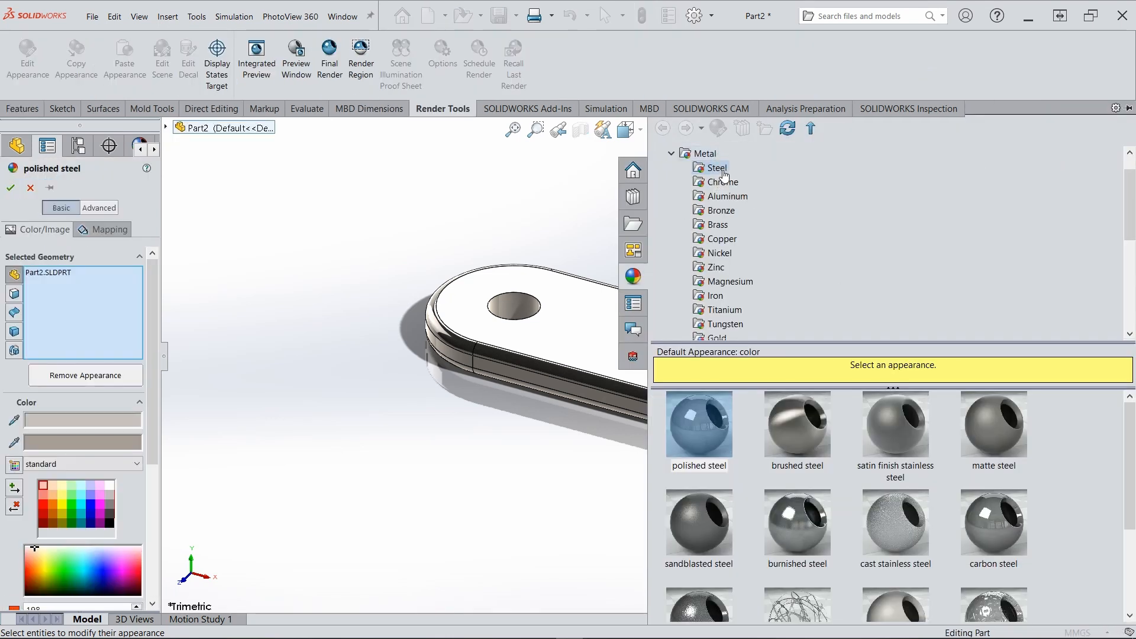
scroll(920, 548, "down", 3)
left_click(892, 500)
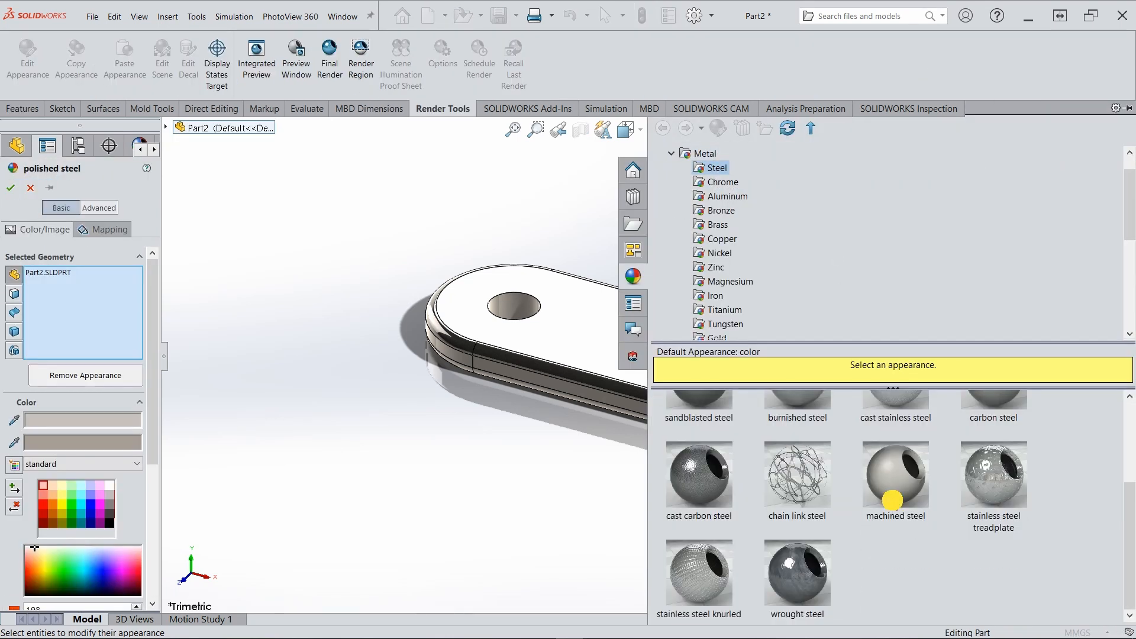
left_click(11, 188)
left_click(415, 467)
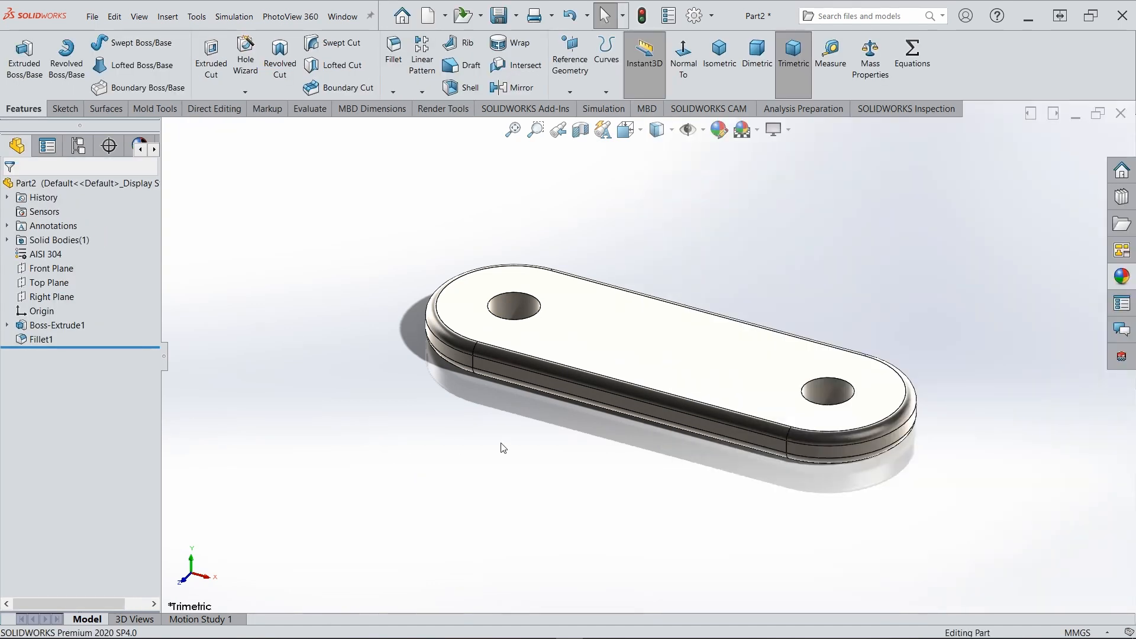
middle_click_drag(500, 446, 492, 480)
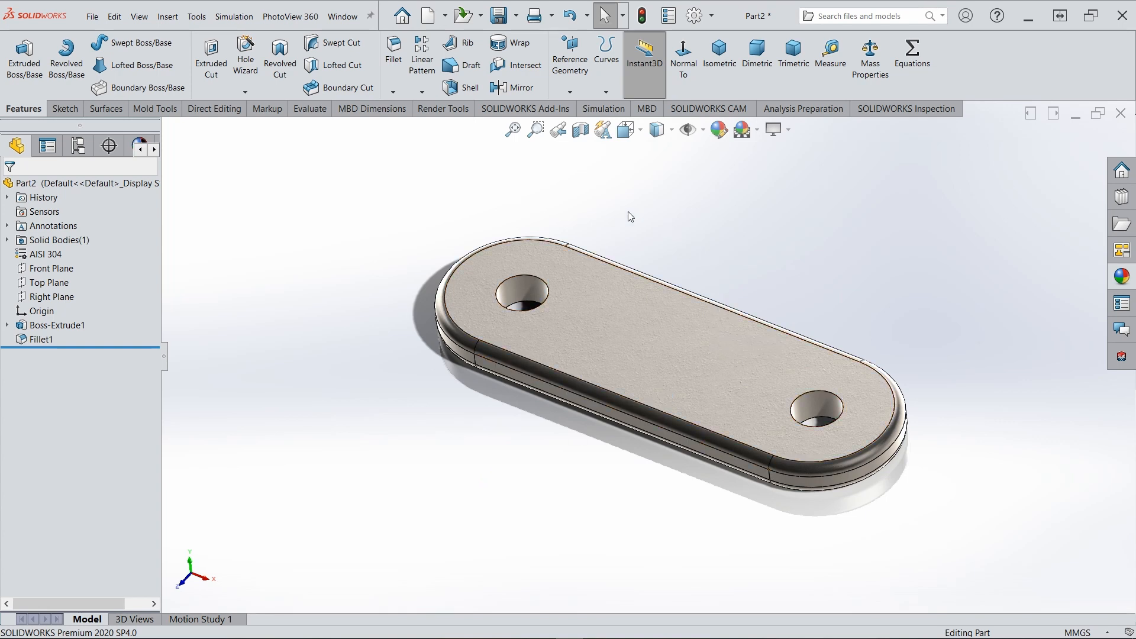
Save the part in the Geneva Mechanism Teach folder under the file name Base.
left_click(498, 16)
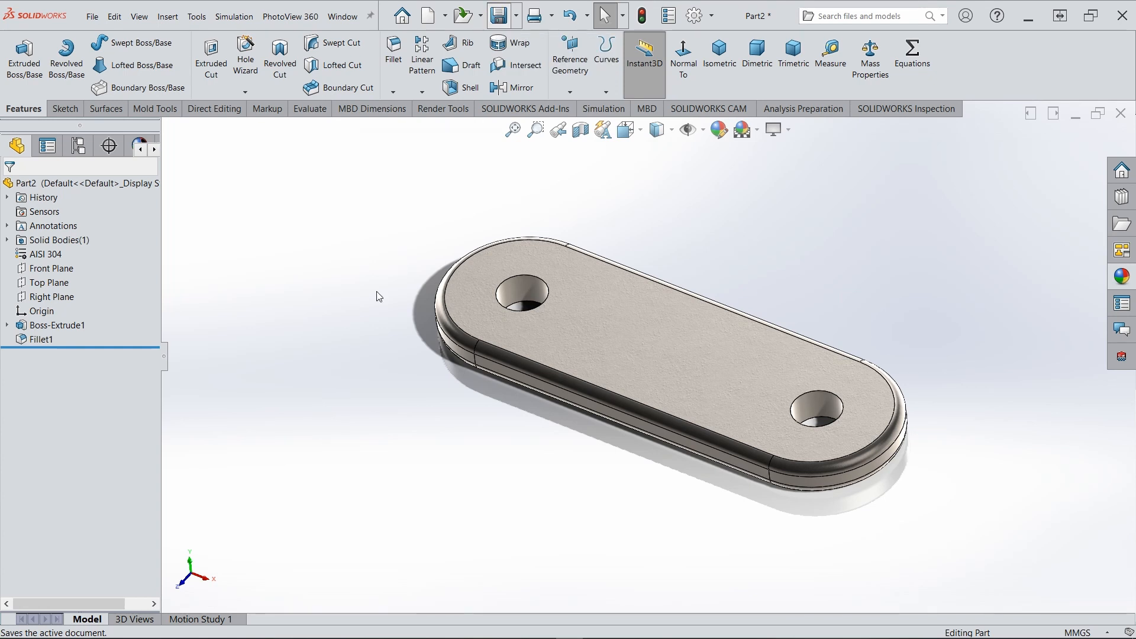
left_click(456, 341)
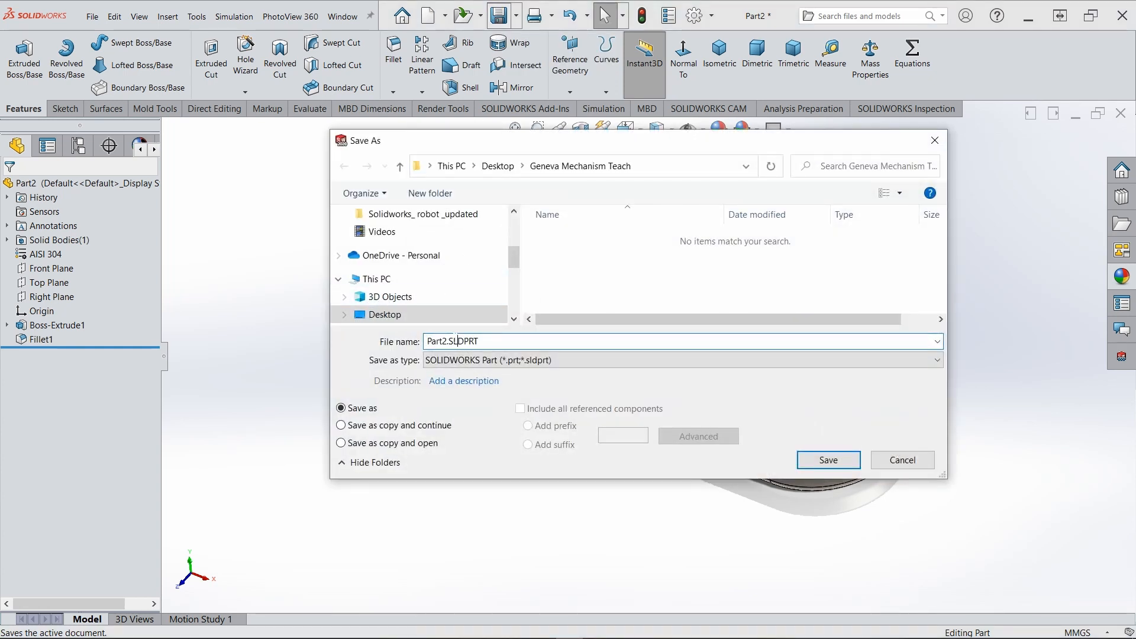
left_click_drag(446, 342, 416, 341)
key("Caps_Lock")
type("B")
key("Caps_Lock")
type("s")
key("BackSpace")
type("ase")
left_click(828, 460)
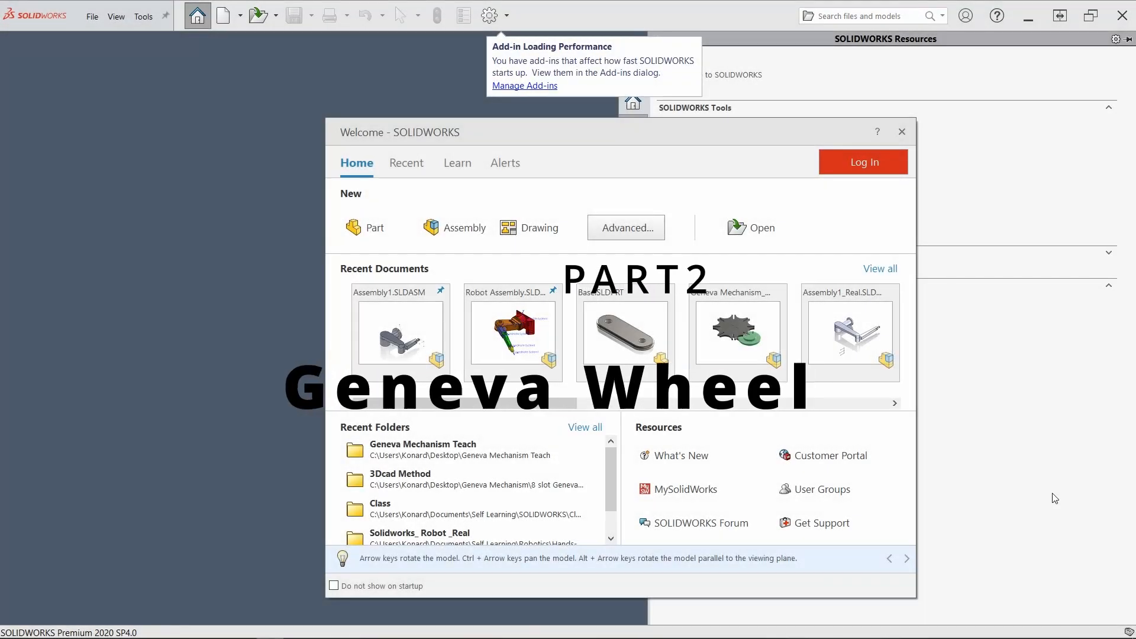
Create a new part and open a sketch on its Top Plane.
left_click(368, 230)
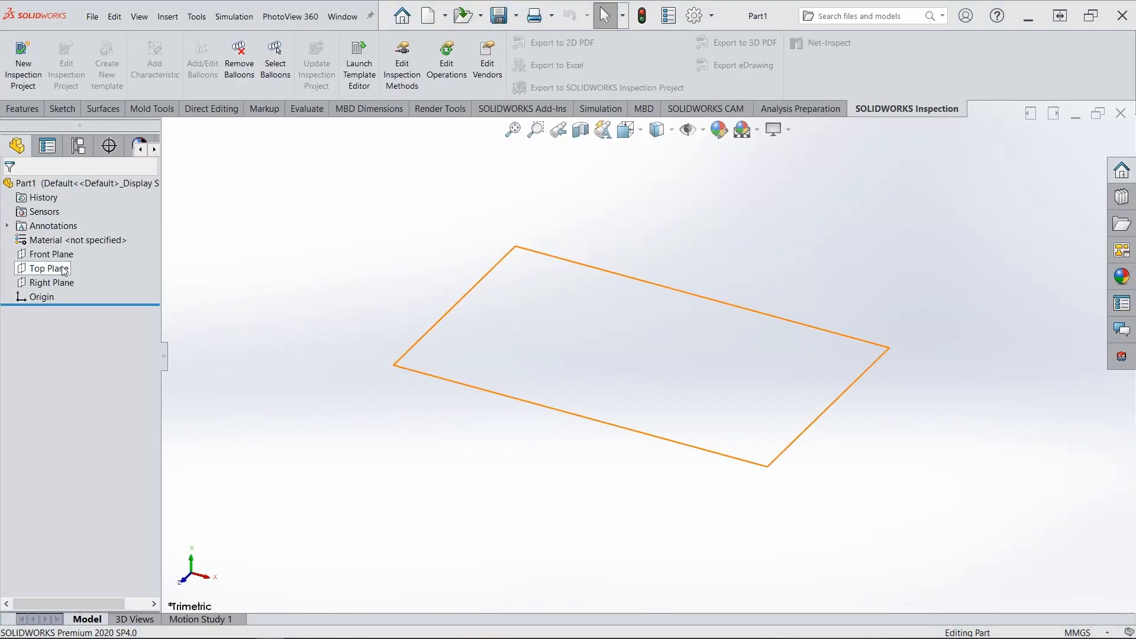
right_click(53, 271)
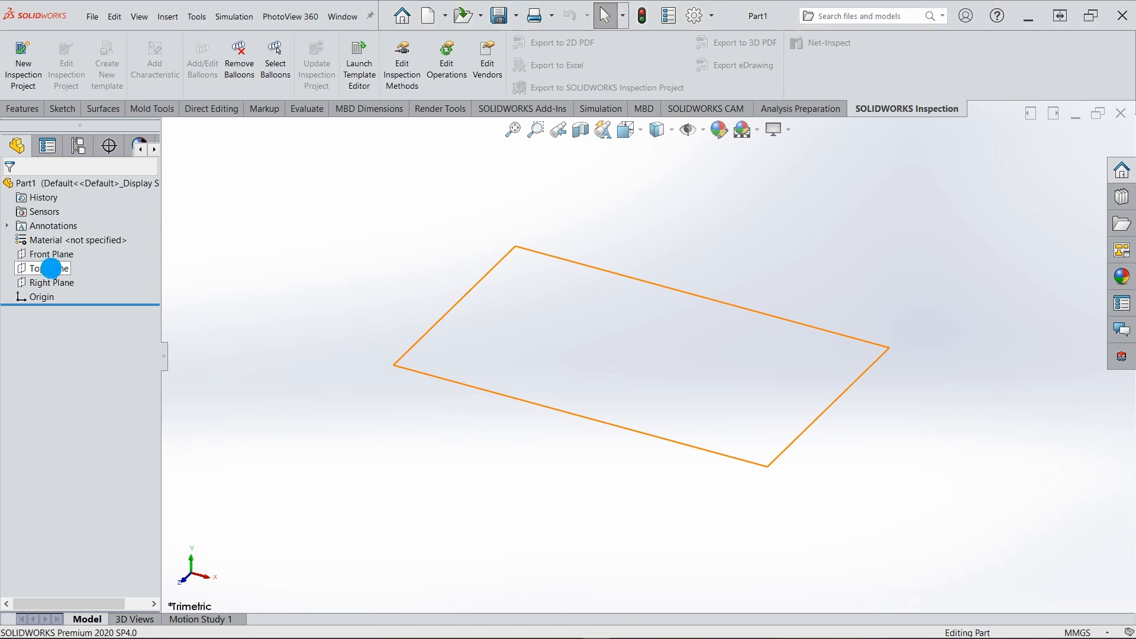
left_click(63, 251)
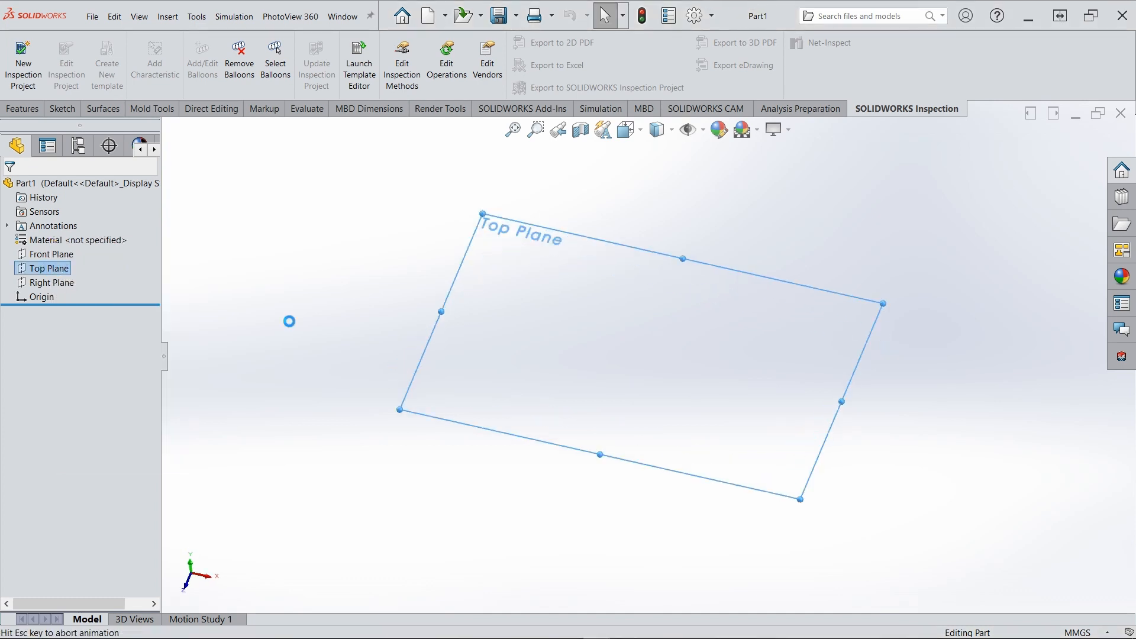
left_click(350, 337)
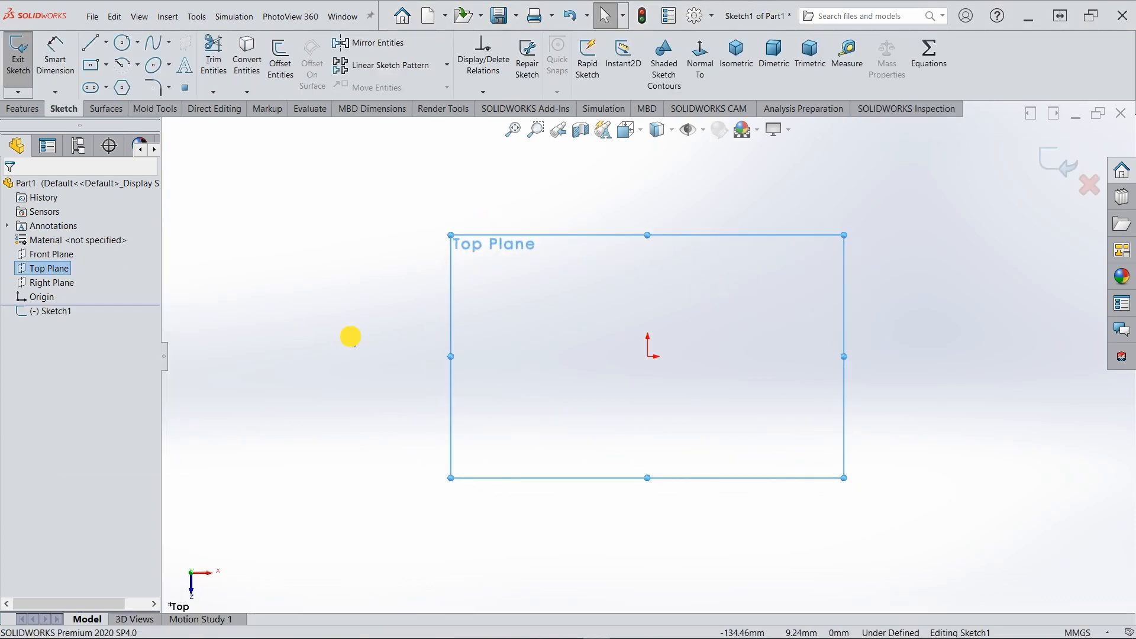
Sketch a circle centred on the origin with a diameter of 184.78 mm.
left_click(122, 42)
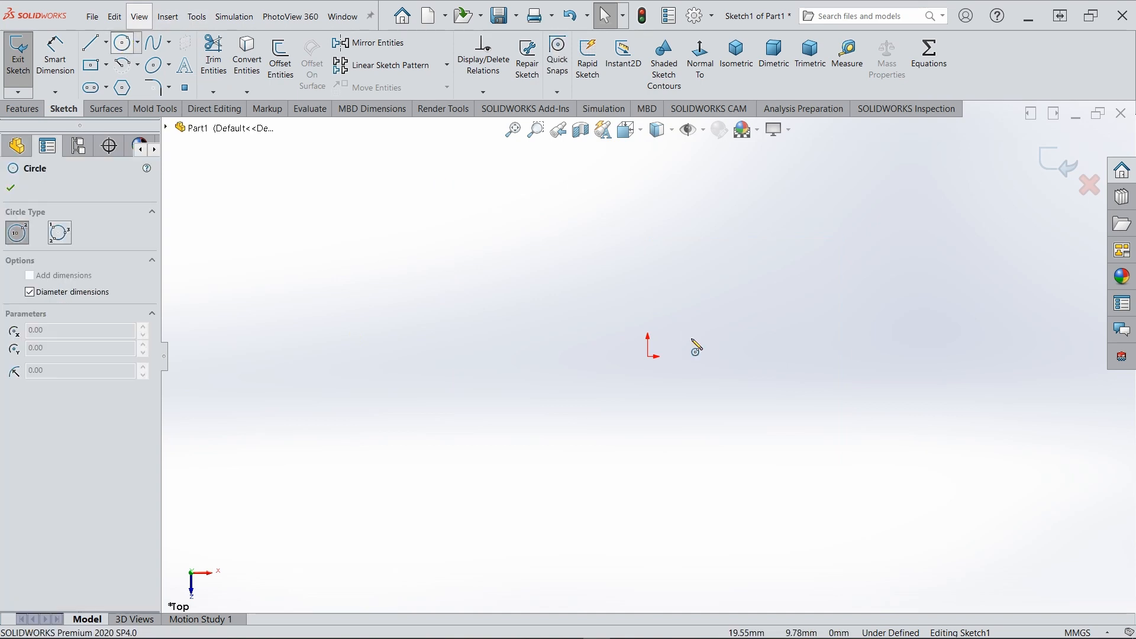
left_click(647, 356)
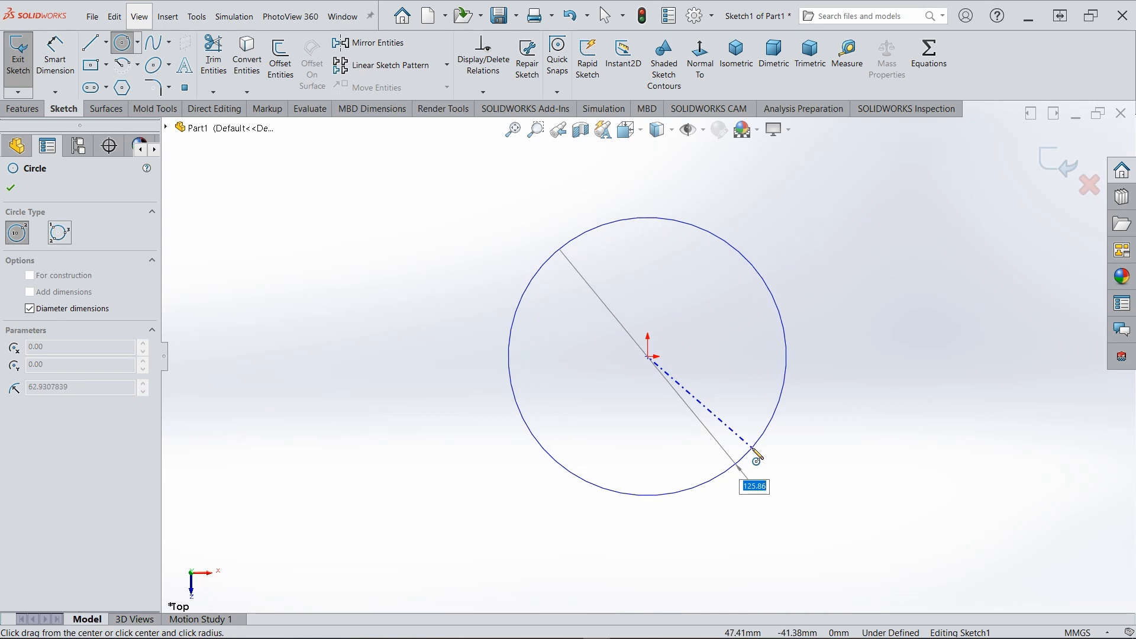
type("1")
key("Return")
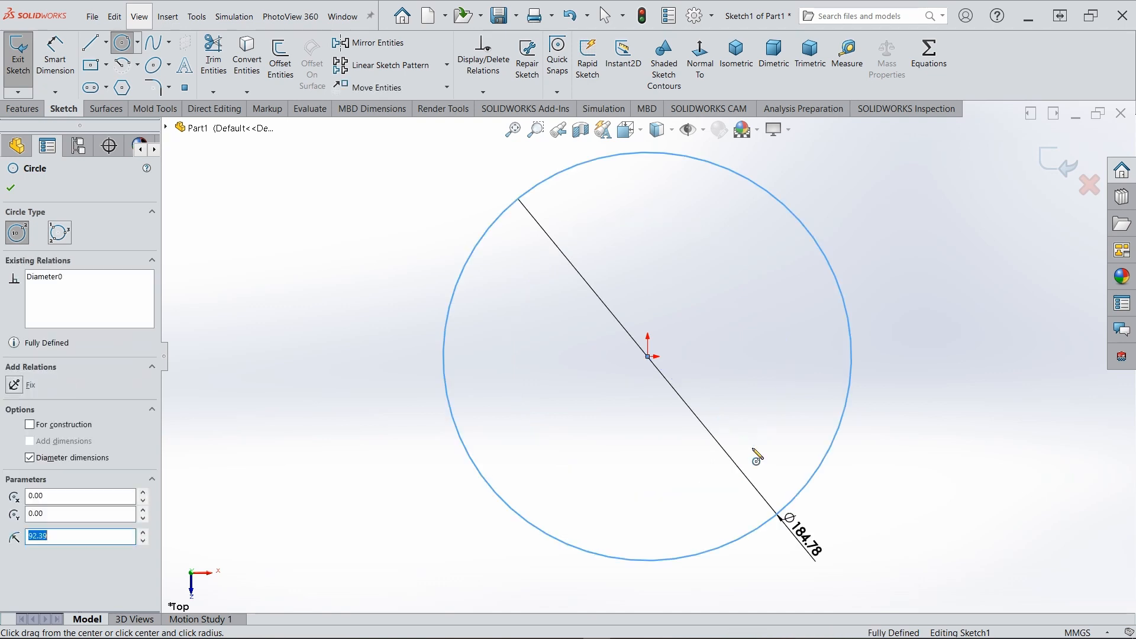
scroll(722, 388, "up", 2)
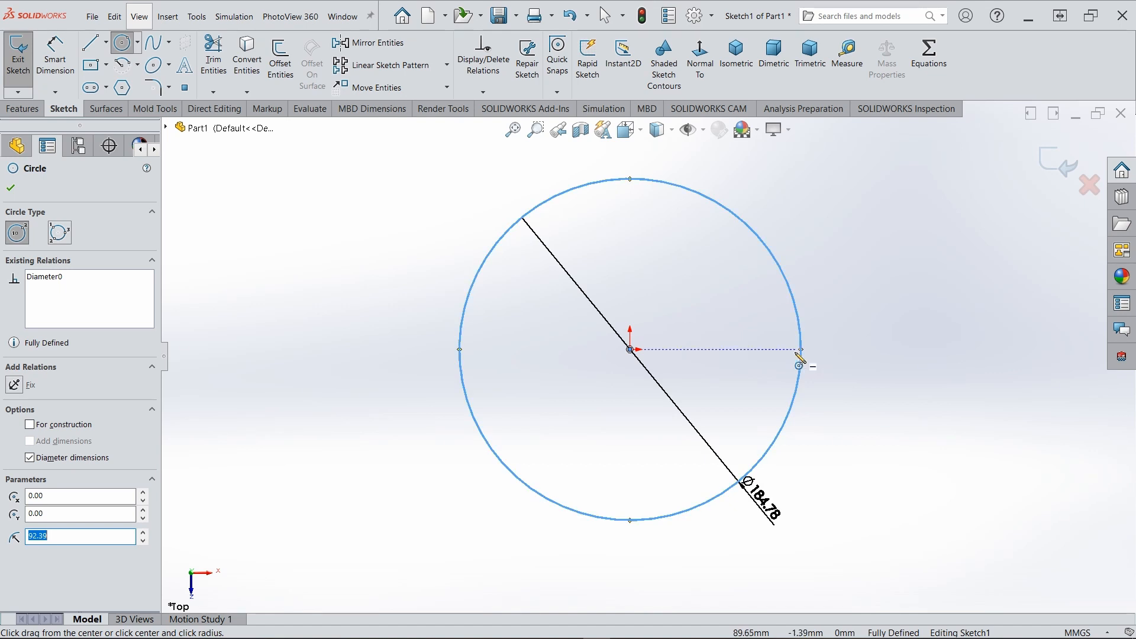
key("Escape")
Sketch a 30.66 mm horizontal line inward from the circle's right quadrant point towards the origin.
key("l")
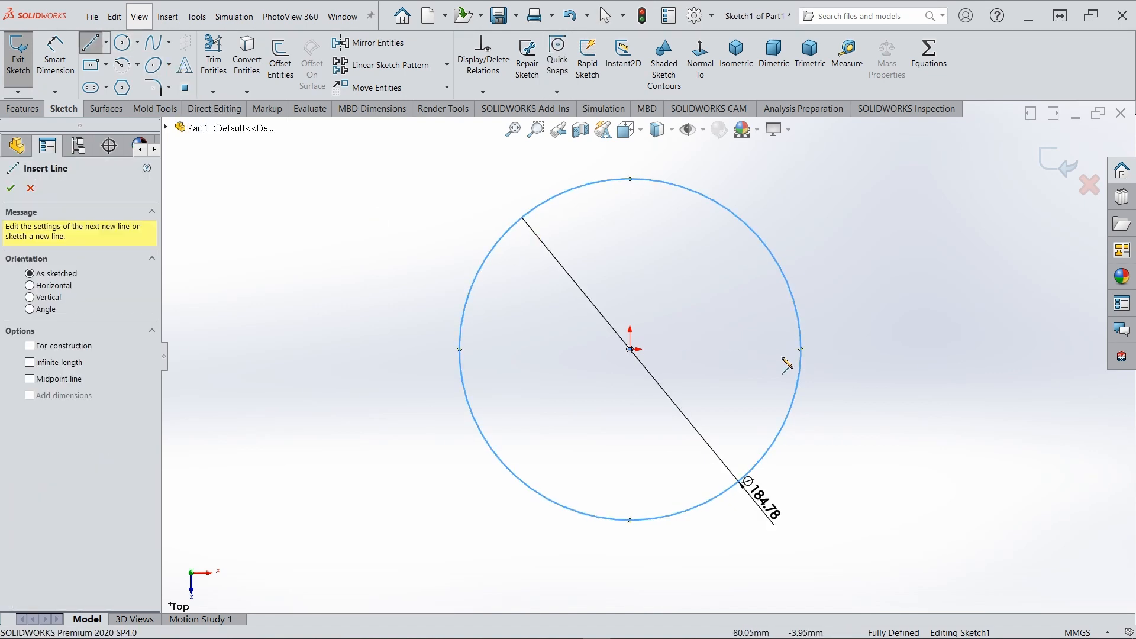
left_click(800, 350)
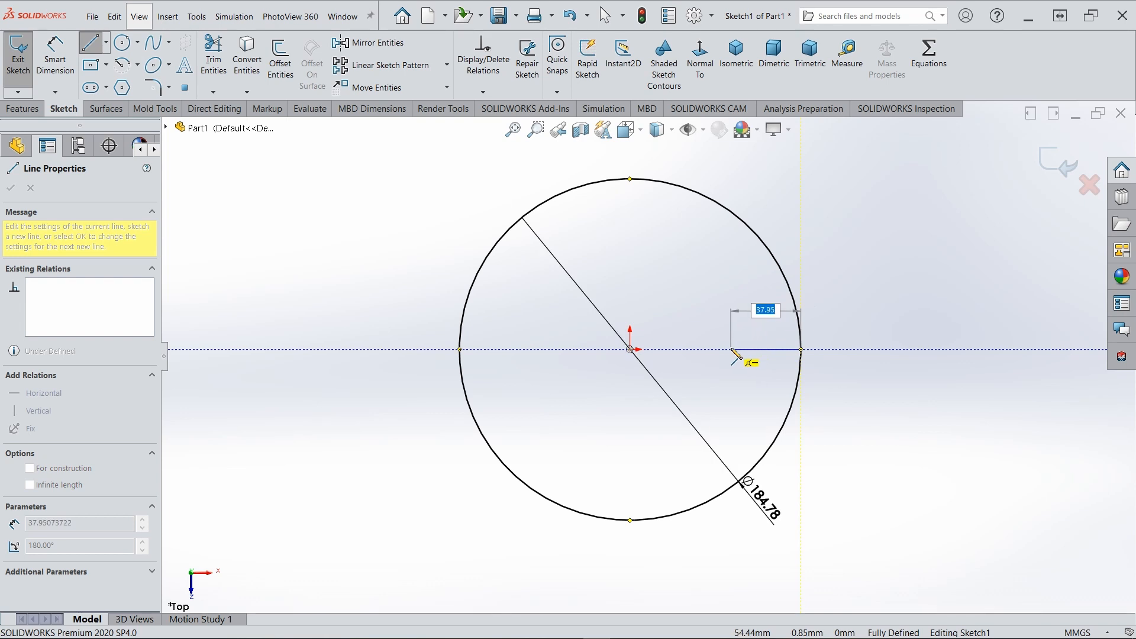
type("30.66")
key("Return")
key("Escape")
key("Escape")
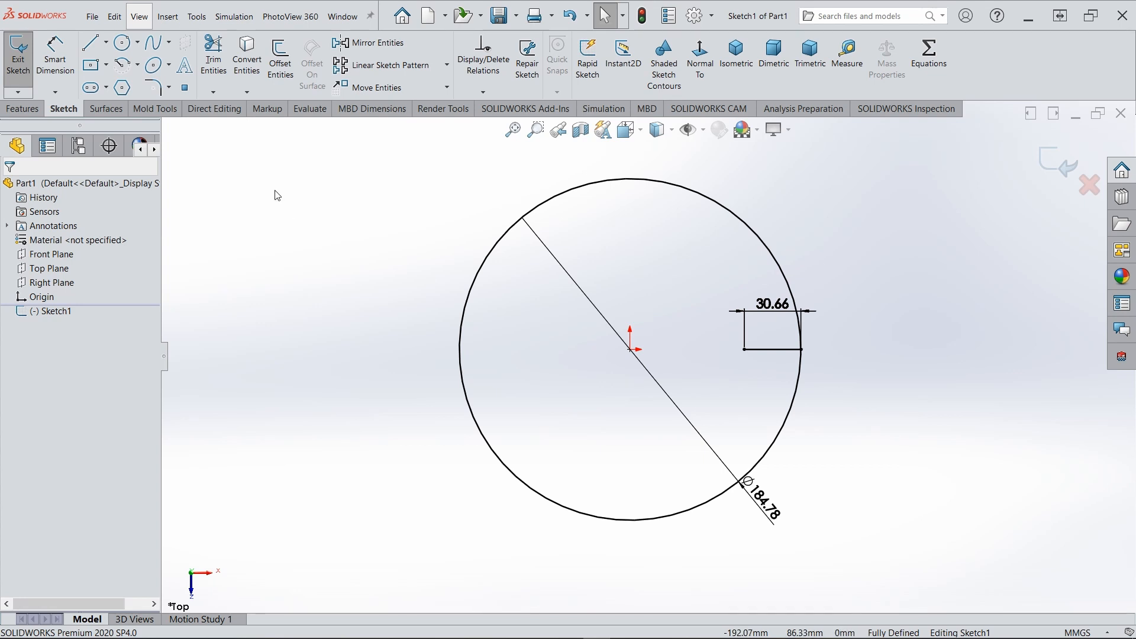
Offset the 30.66 mm line by 3.20 mm in both directions, capping the ends with arcs to form a slot.
left_click(762, 349)
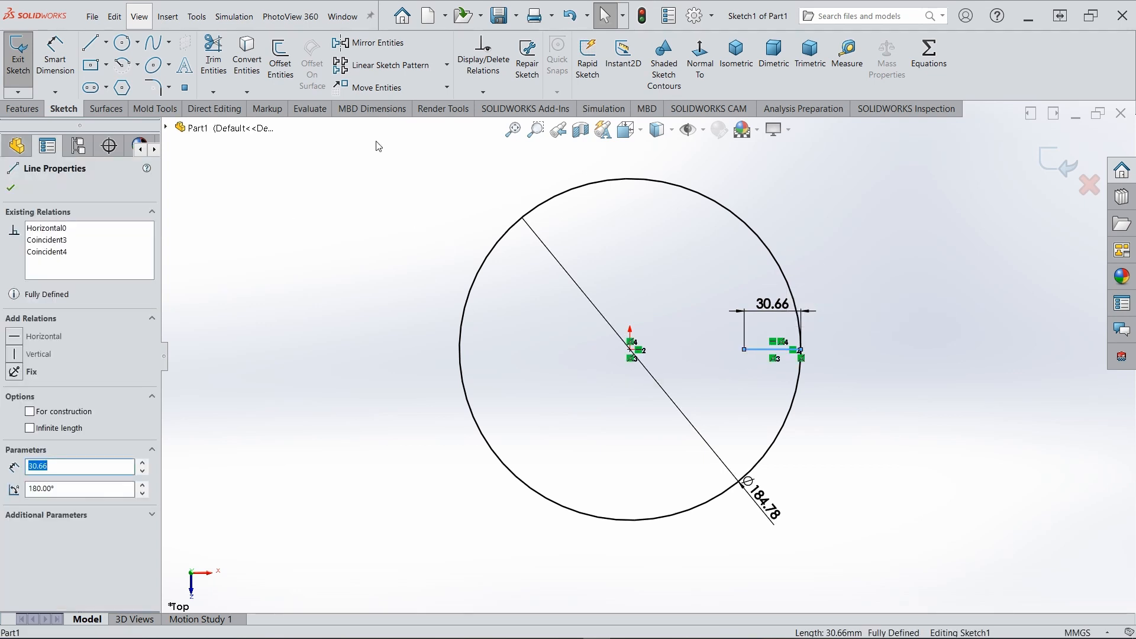
left_click(281, 57)
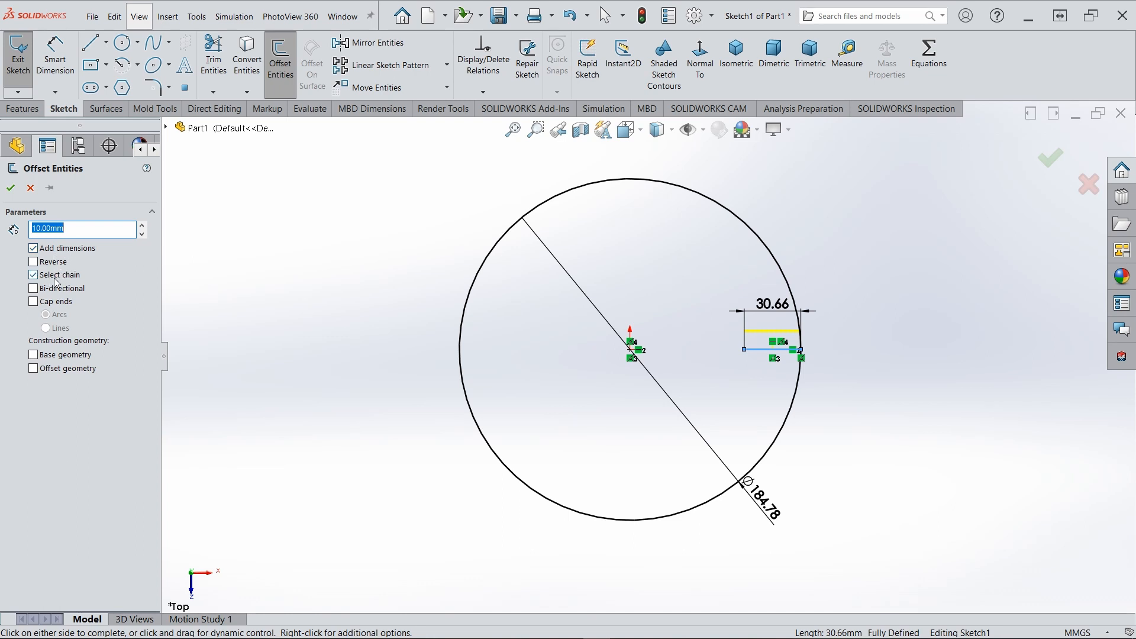
left_click(36, 291)
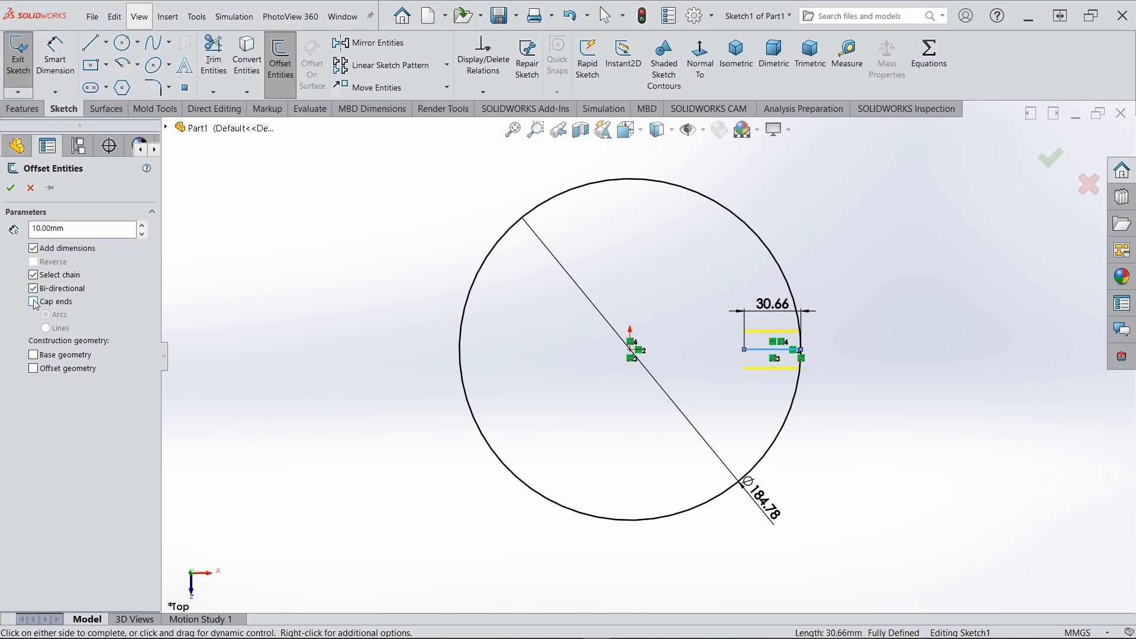
left_click(34, 302)
left_click_drag(125, 230, 13, 230)
type("3")
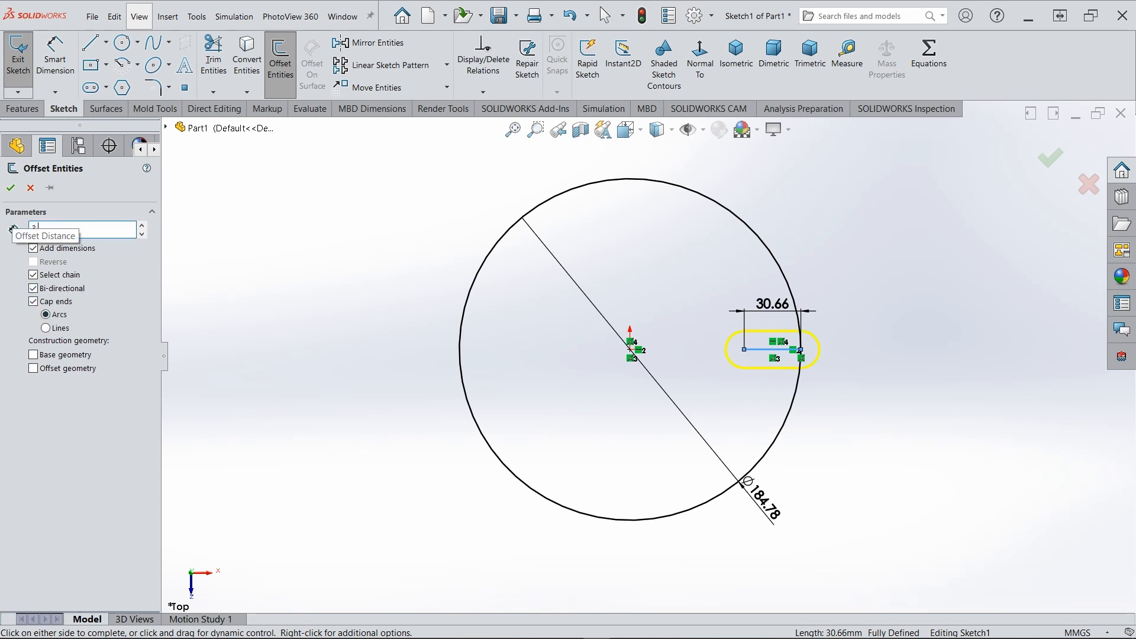
type(".20")
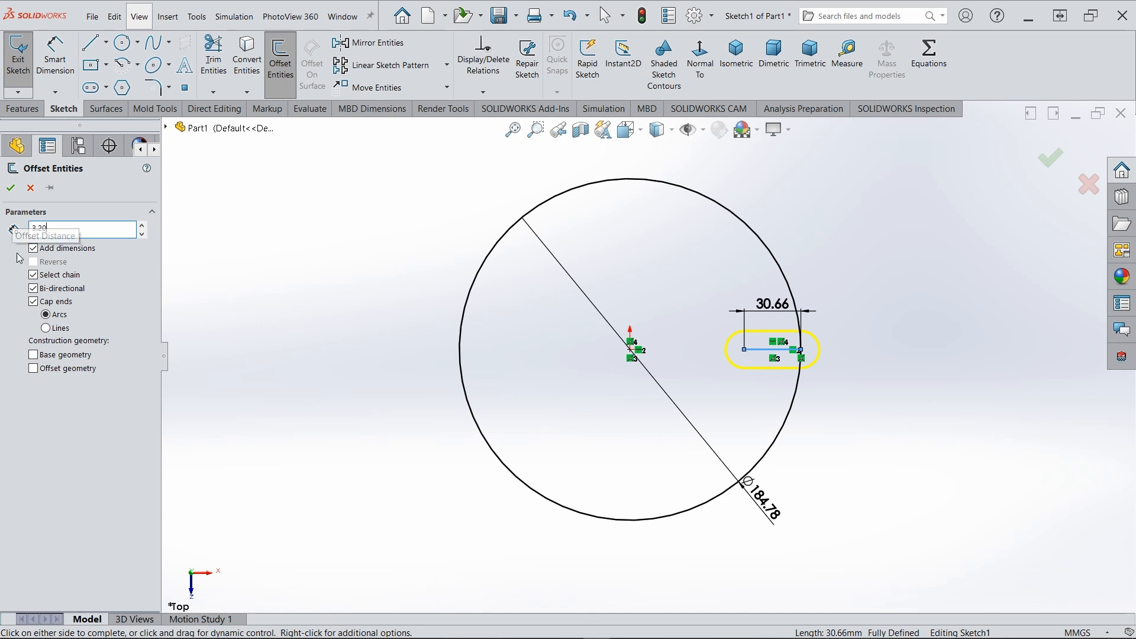
key("Return")
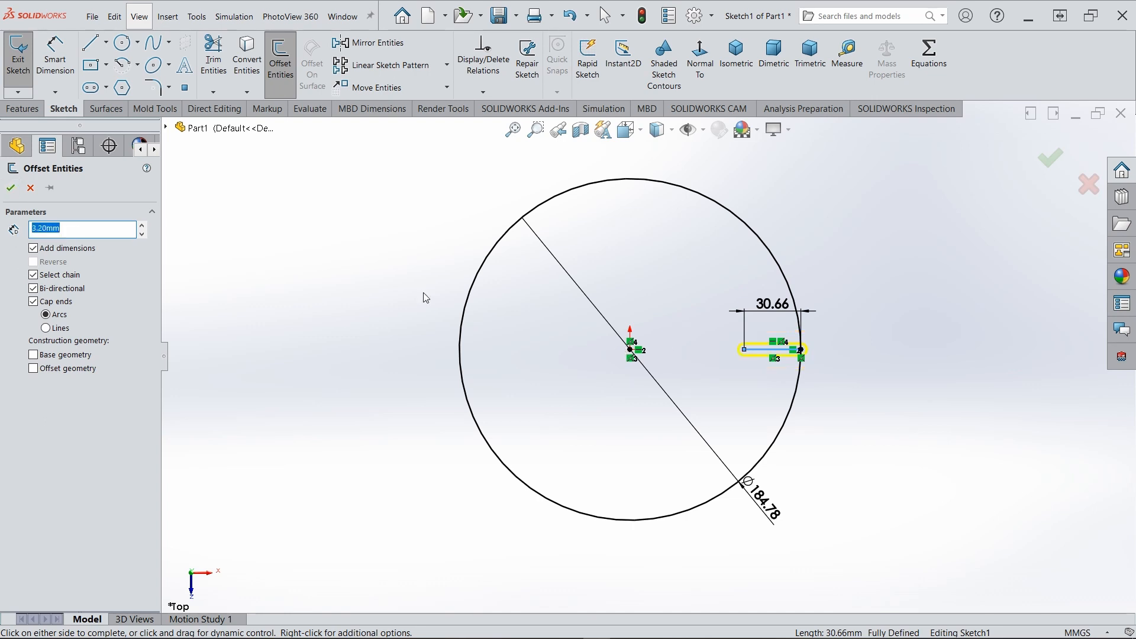
left_click(11, 188)
Delete the slot's right end arc that lies outside the large circle.
scroll(787, 361, "down", 3)
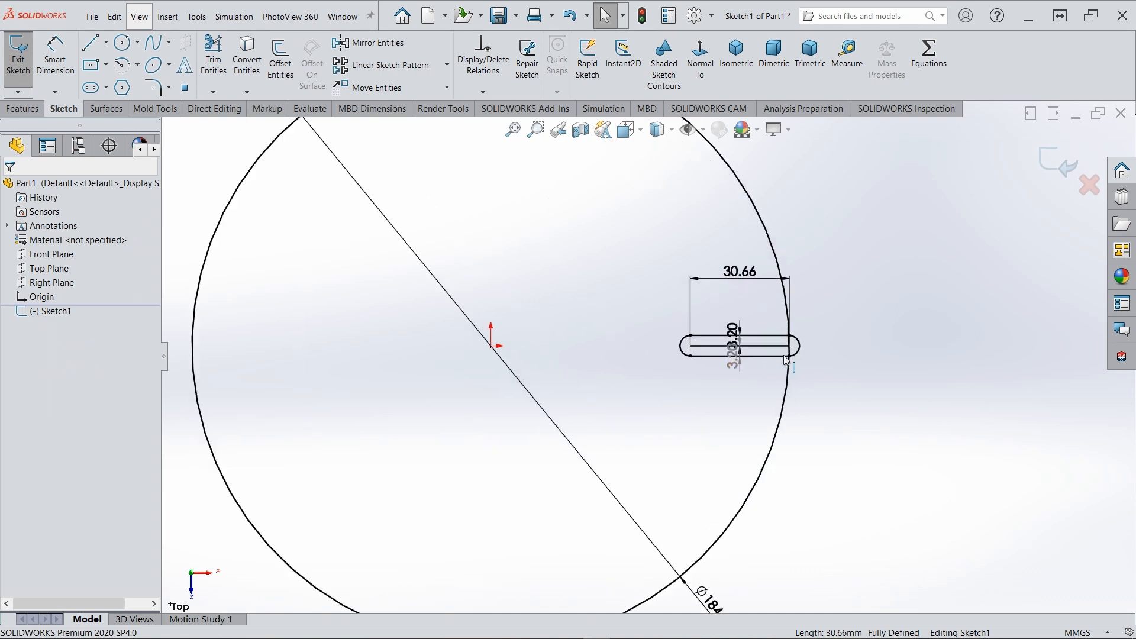
scroll(783, 349, "down", 3)
scroll(791, 370, "down", 3)
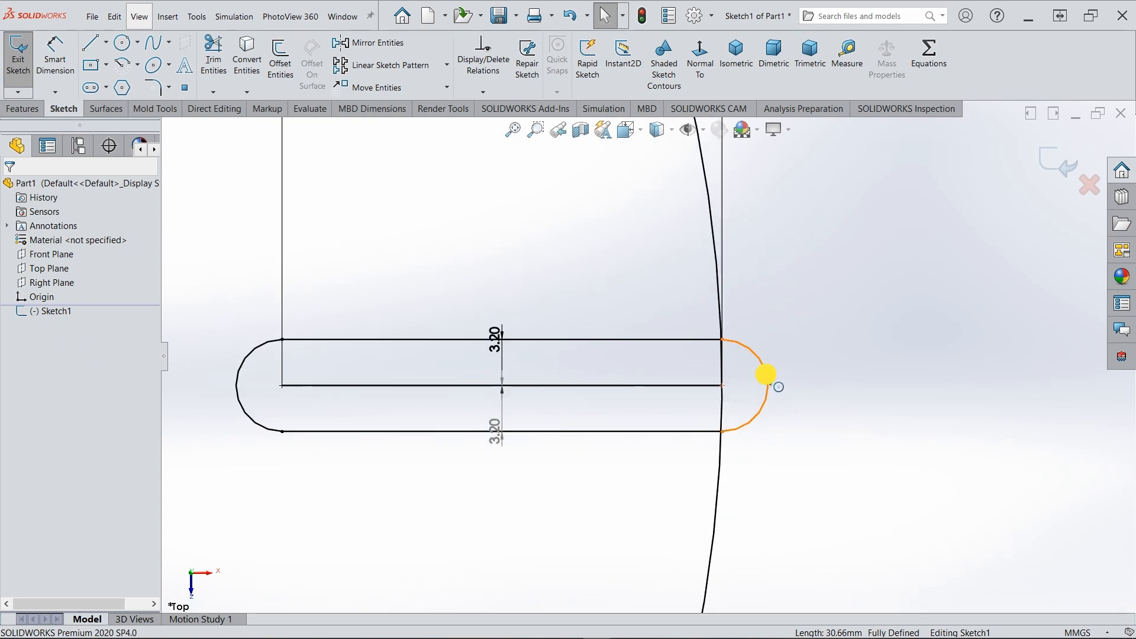
left_click(767, 376)
key("Delete")
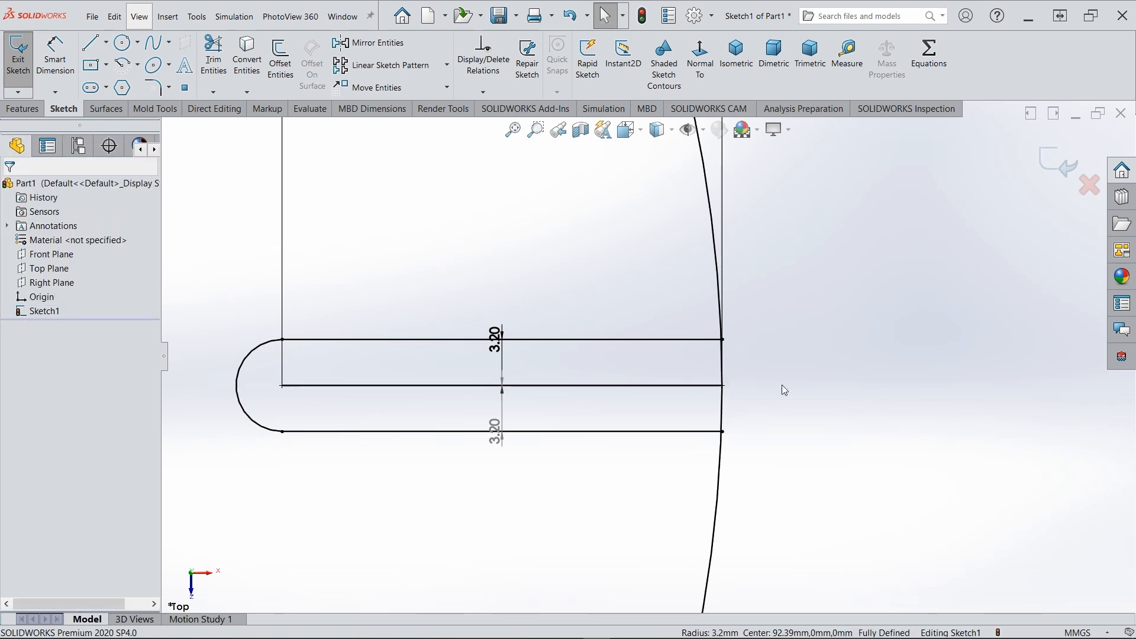
Power trim the short ends of the slot's upper and lower lines that extend beyond the large circle.
scroll(722, 360, "down", 2)
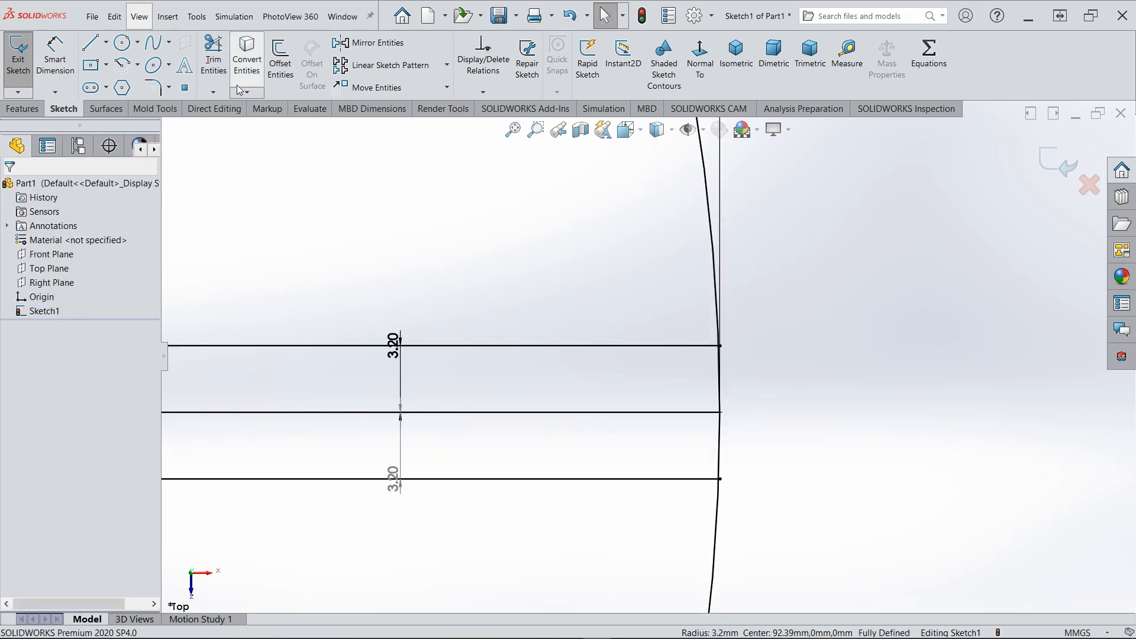
left_click(214, 57)
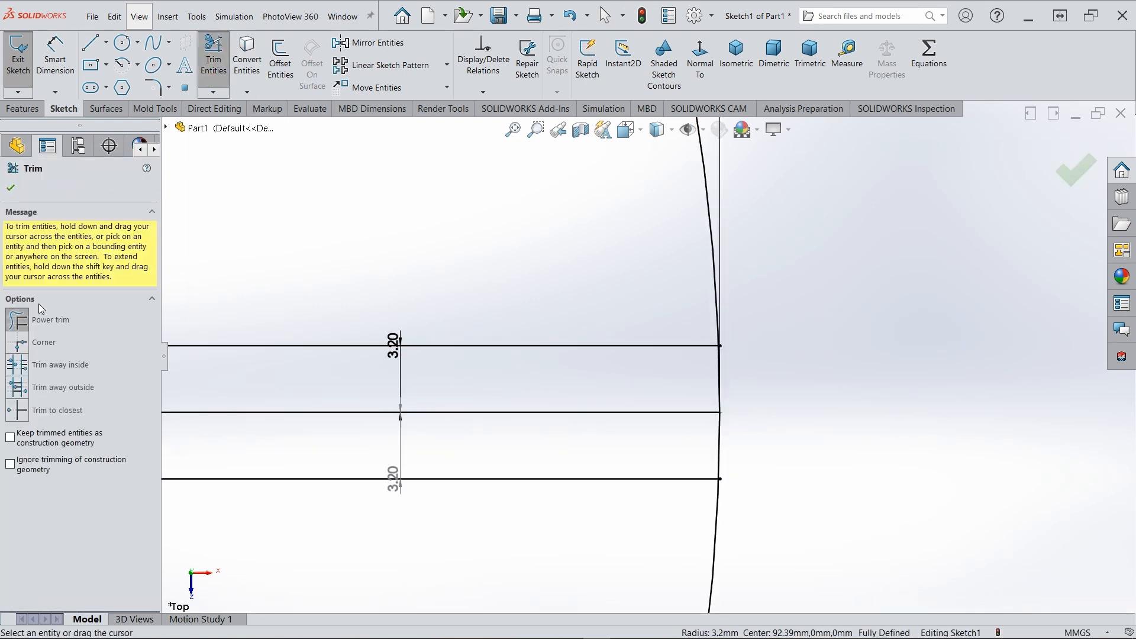
scroll(719, 346, "down", 6)
scroll(671, 355, "down", 2)
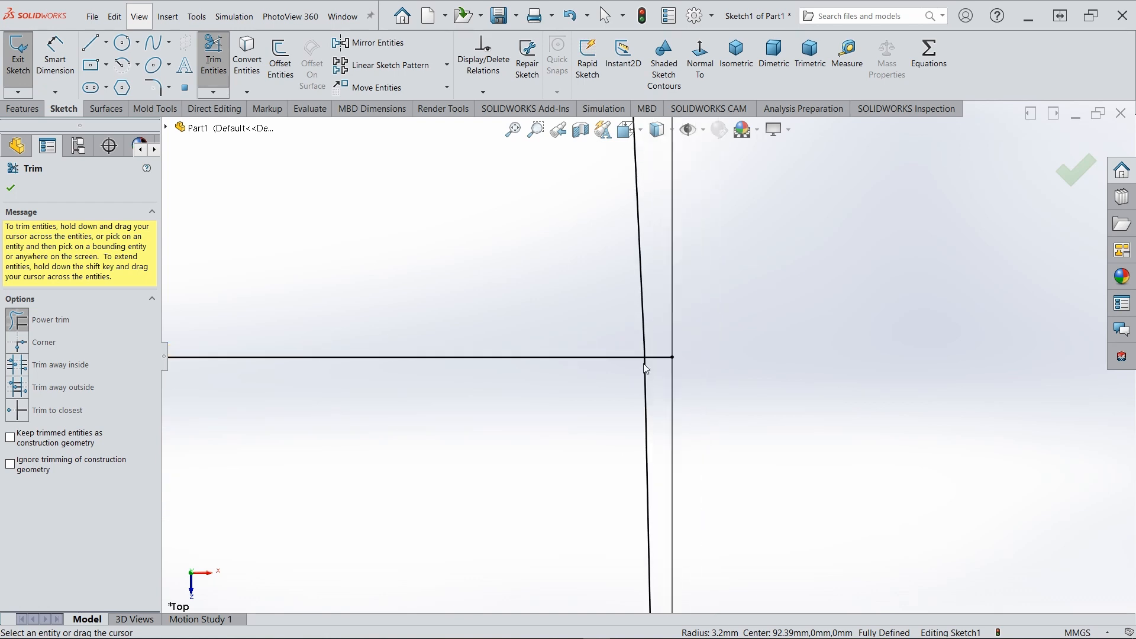
left_click_drag(667, 330, 668, 364)
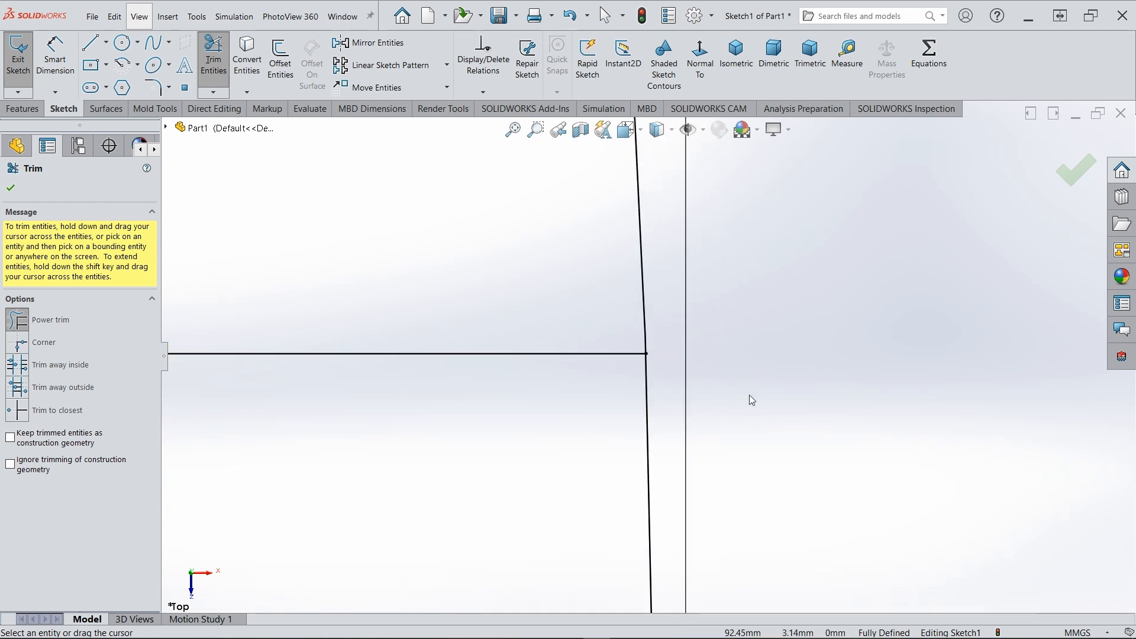
scroll(817, 393, "up", 5)
scroll(680, 391, "down", 3)
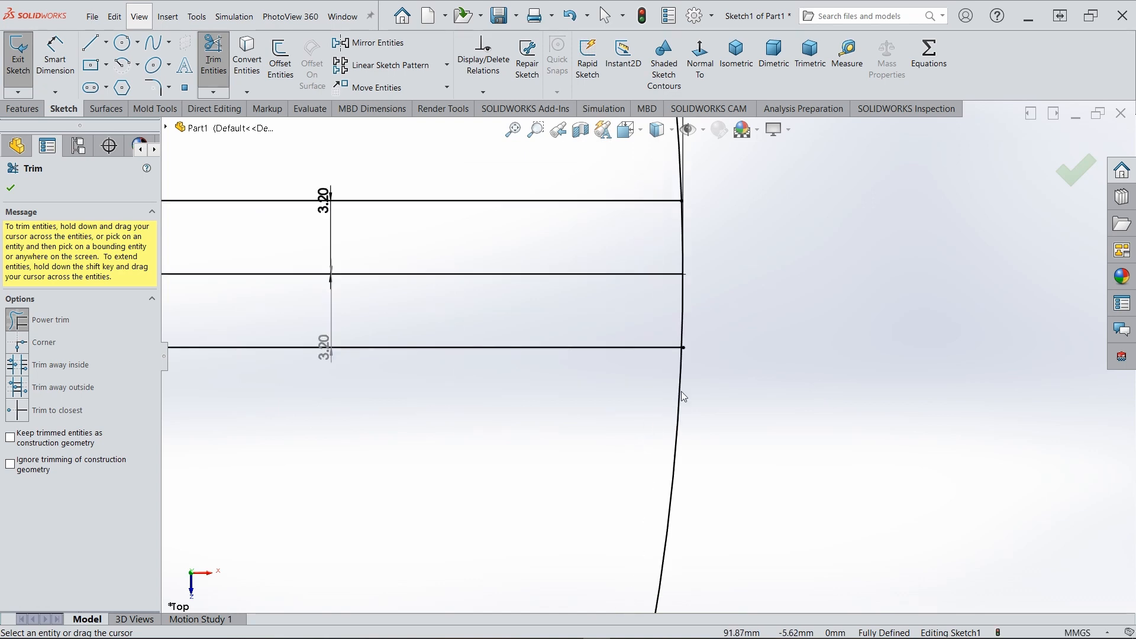
scroll(697, 345, "down", 5)
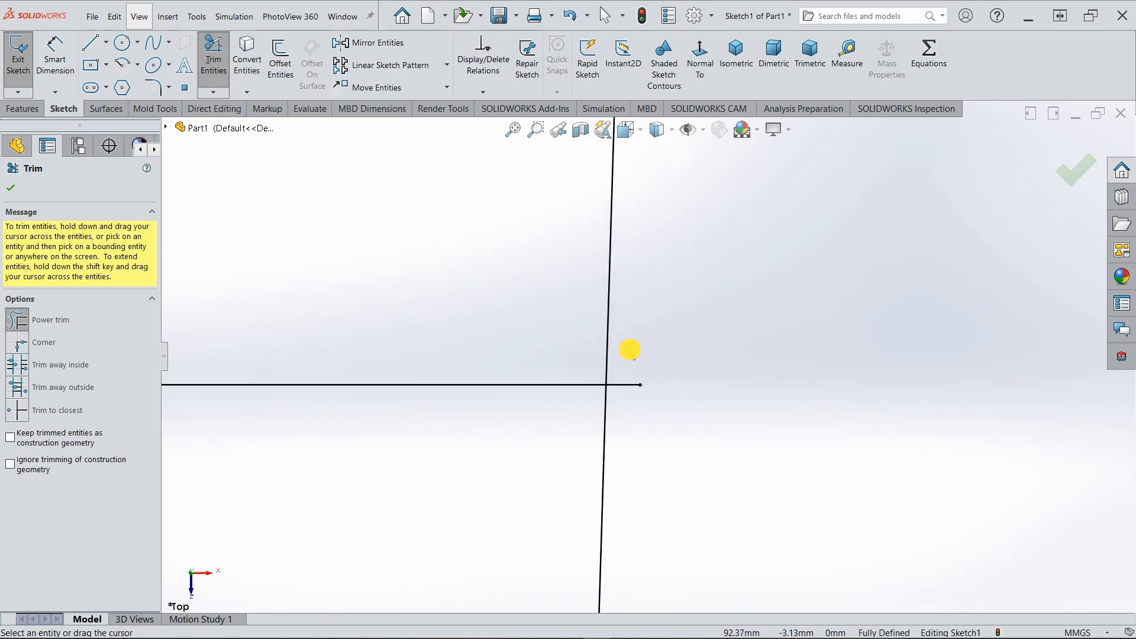
left_click_drag(629, 349, 621, 398)
scroll(862, 470, "up", 2)
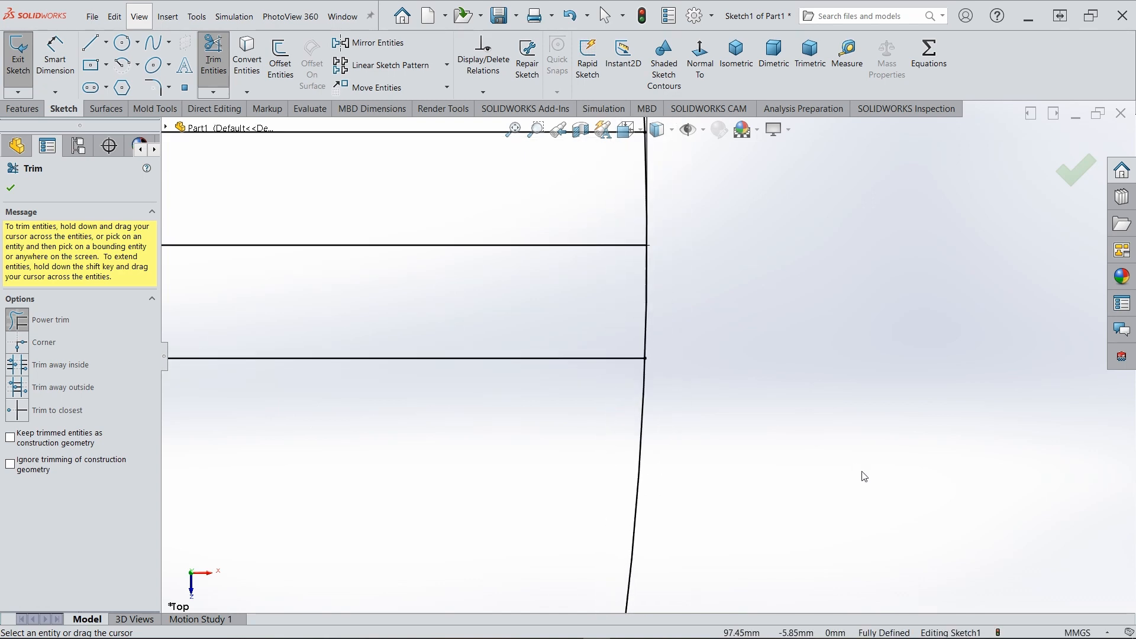
Leave the trim command and convert the slot's middle line into construction geometry.
scroll(864, 476, "up", 8)
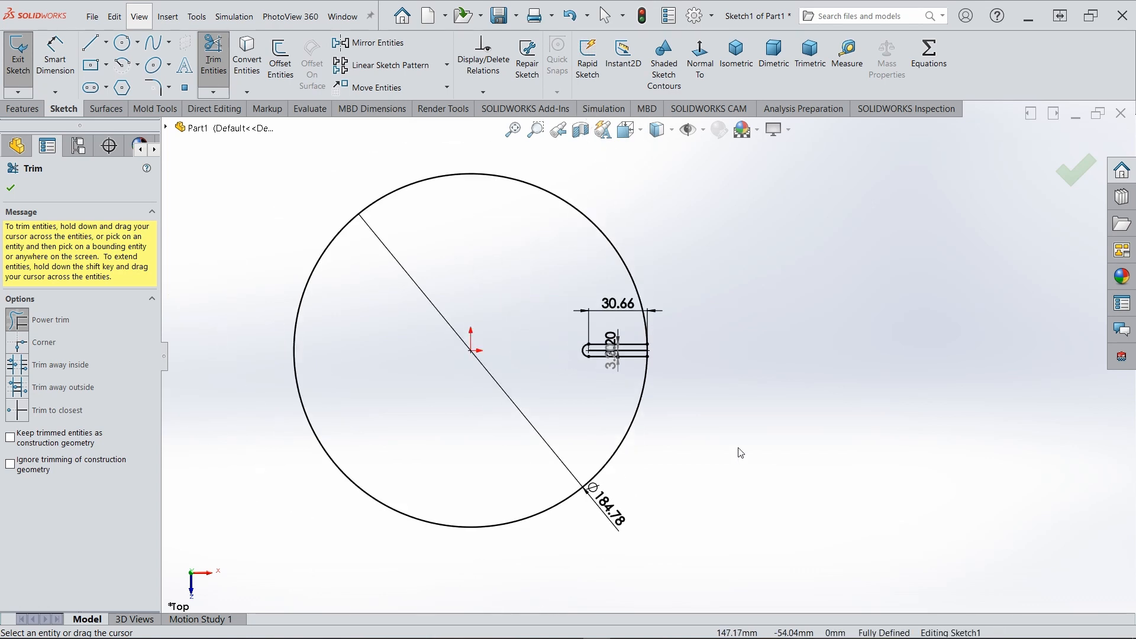
scroll(805, 460, "up", 3)
scroll(479, 338, "down", 3)
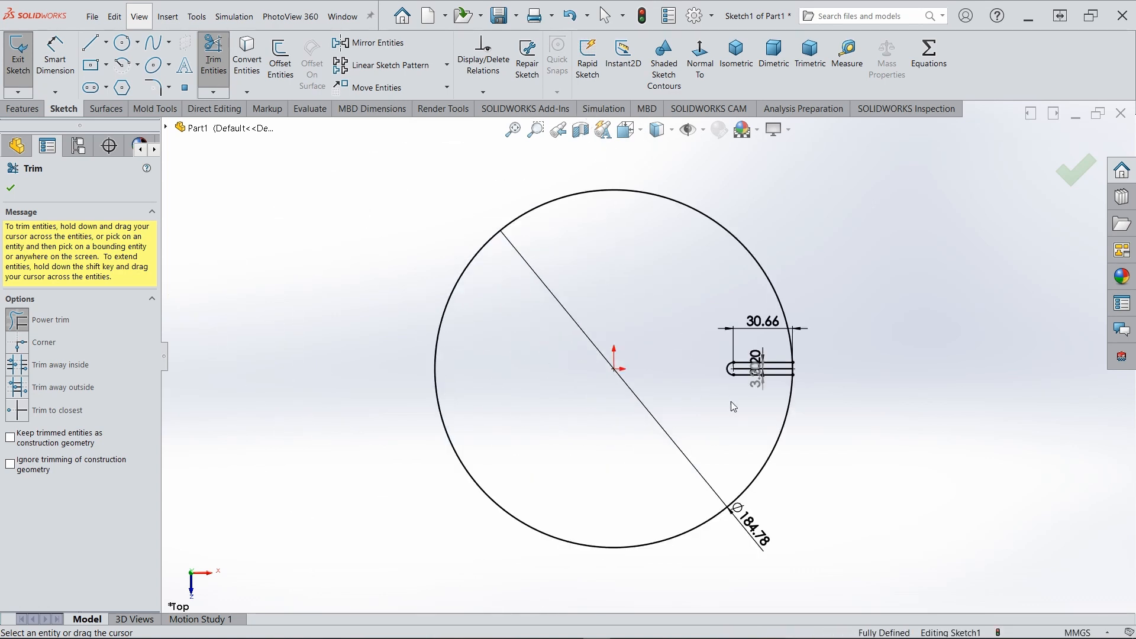
scroll(750, 401, "down", 2)
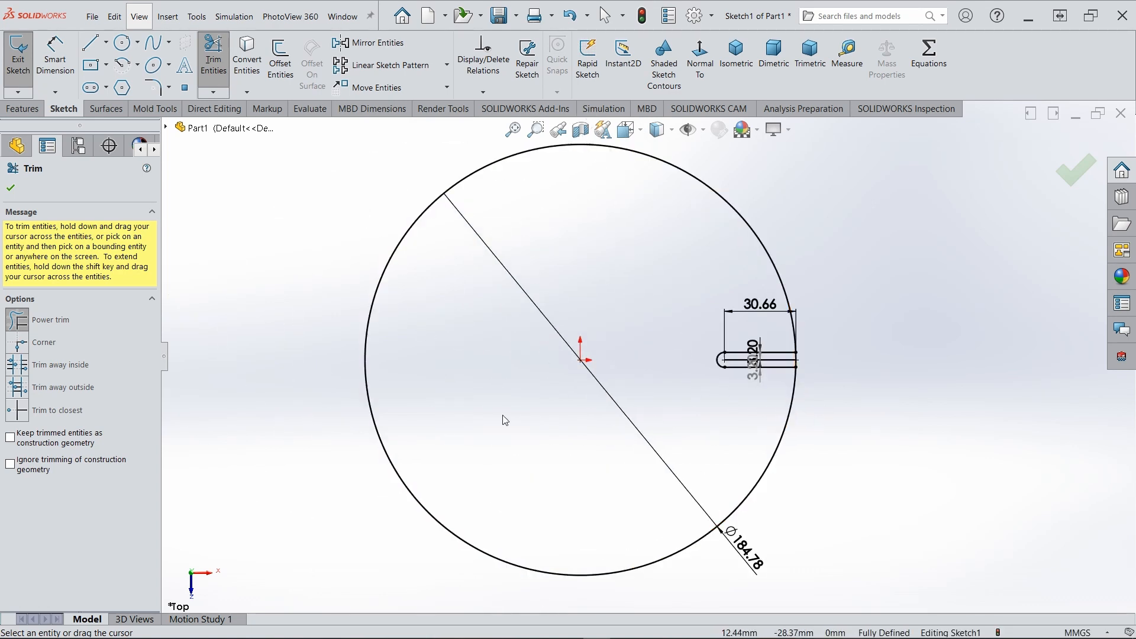
left_click(10, 187)
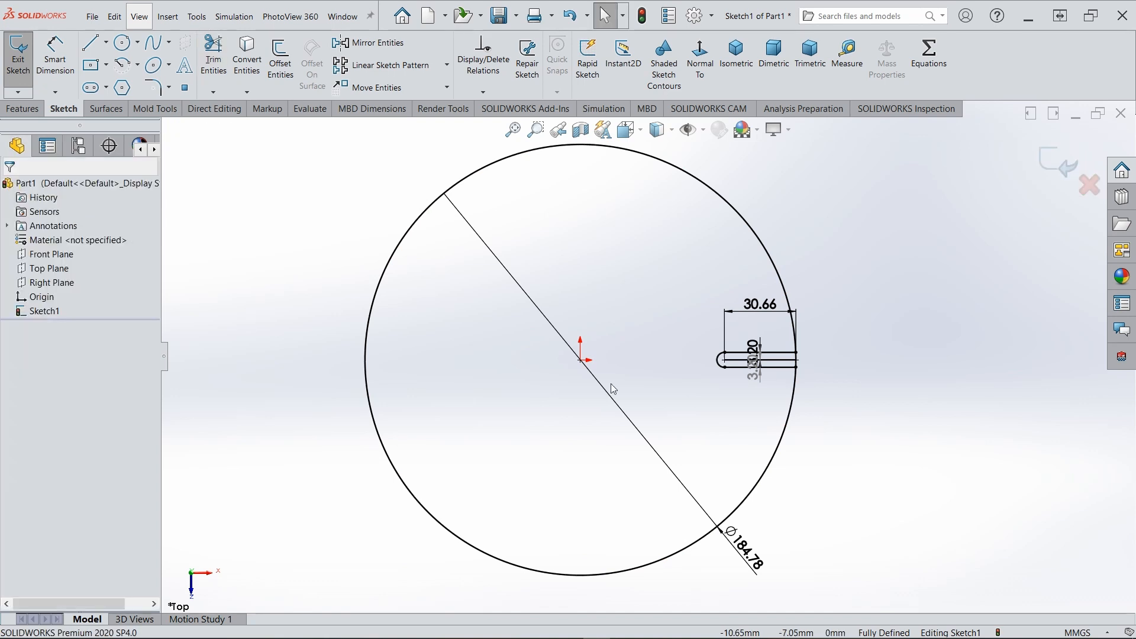
scroll(765, 371, "down", 2)
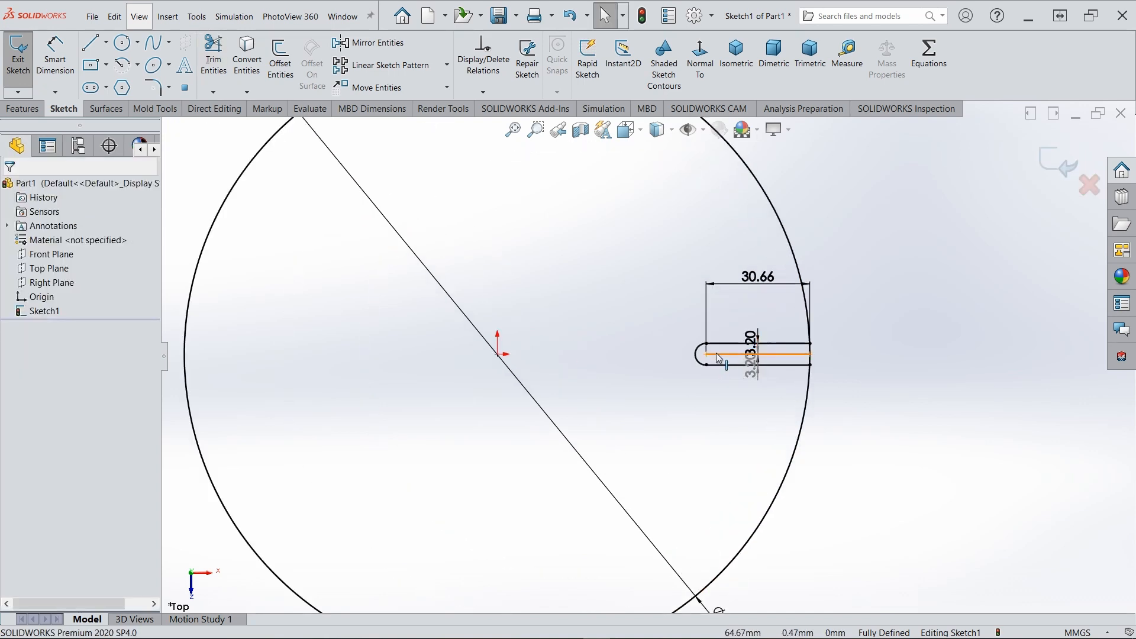
left_click(719, 354)
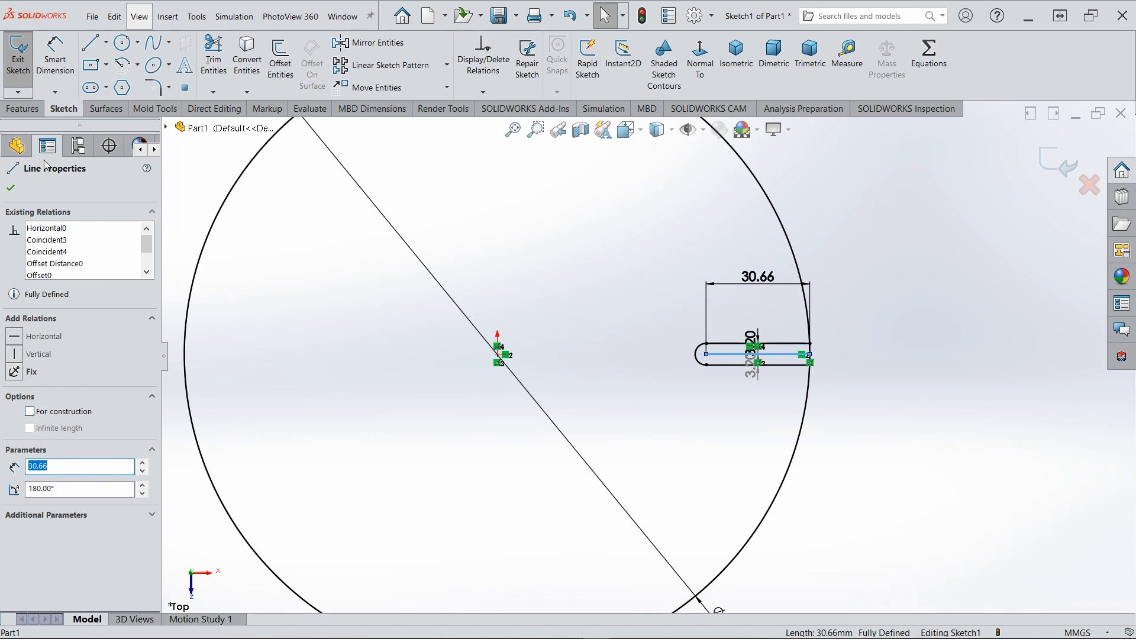
left_click(30, 412)
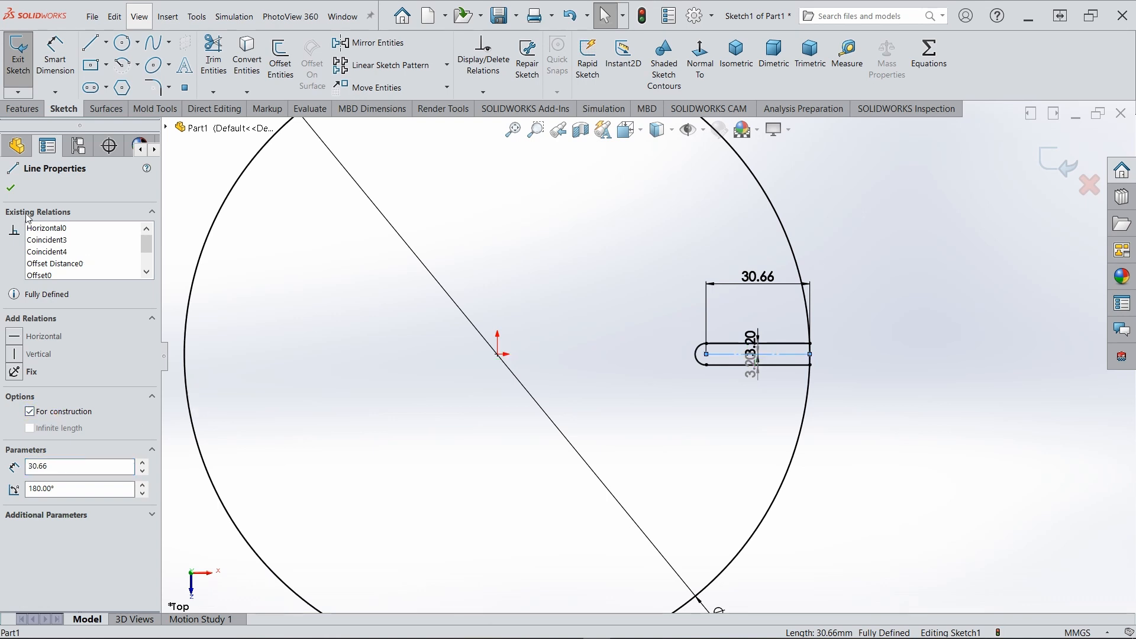
left_click(13, 187)
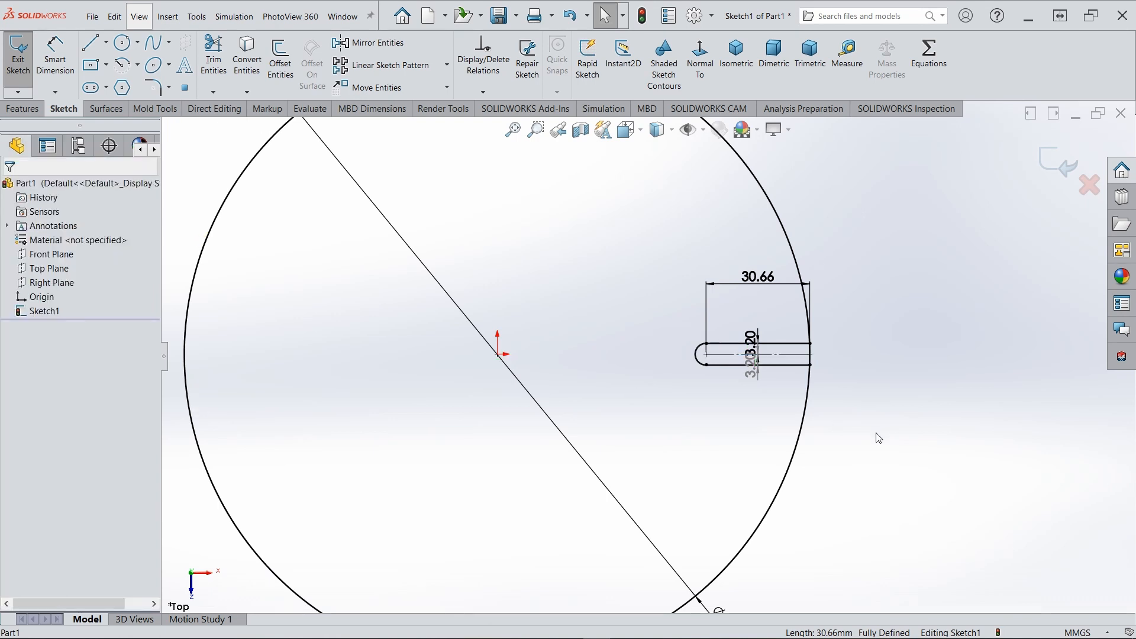
key("f")
scroll(722, 350, "down", 5)
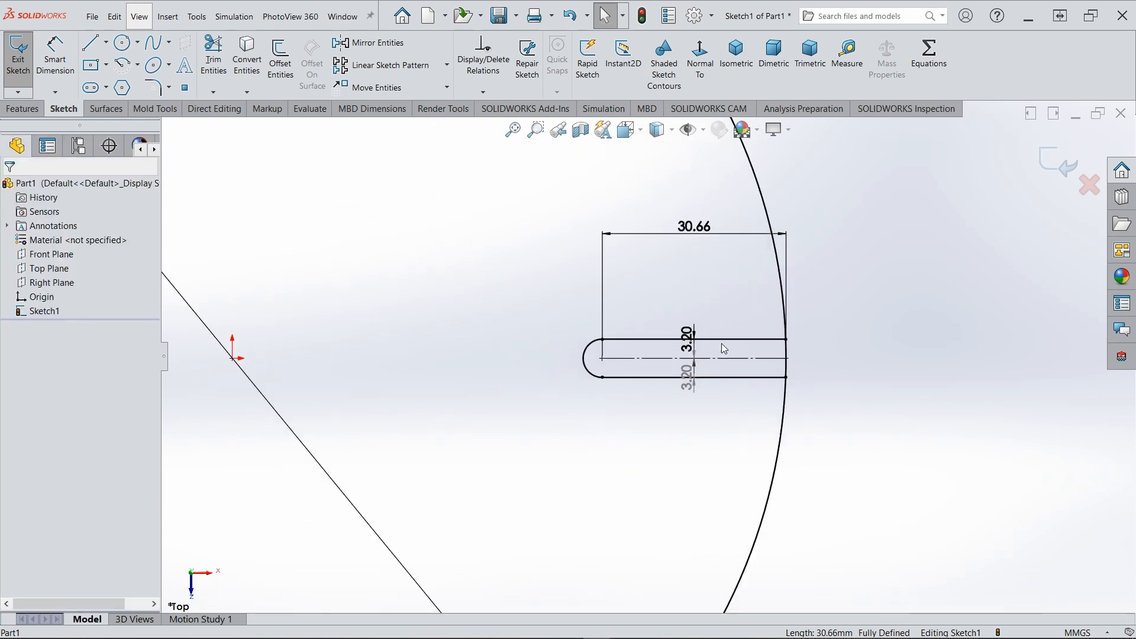
scroll(830, 413, "down", 3)
scroll(843, 447, "up", 4)
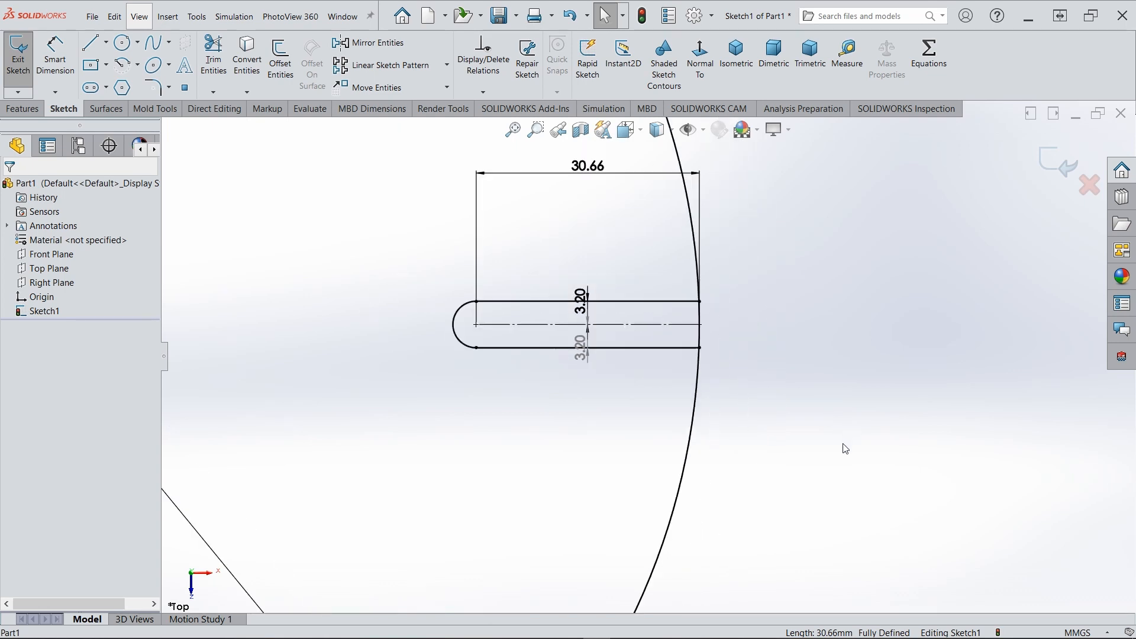
scroll(844, 448, "up", 6)
scroll(397, 297, "down", 1)
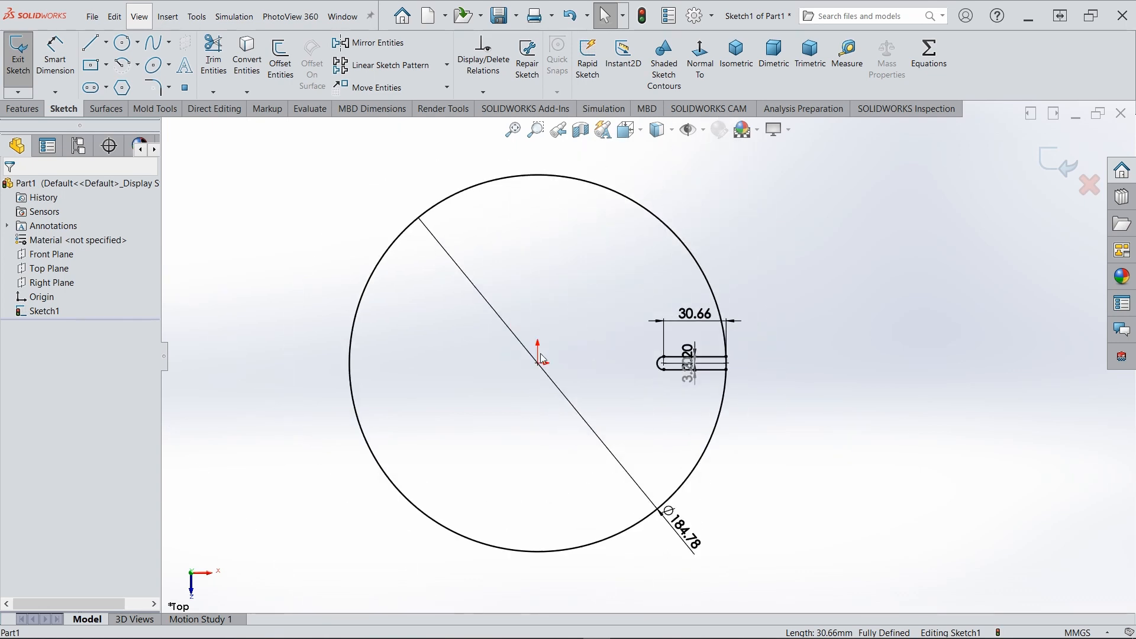
scroll(372, 349, "down", 1)
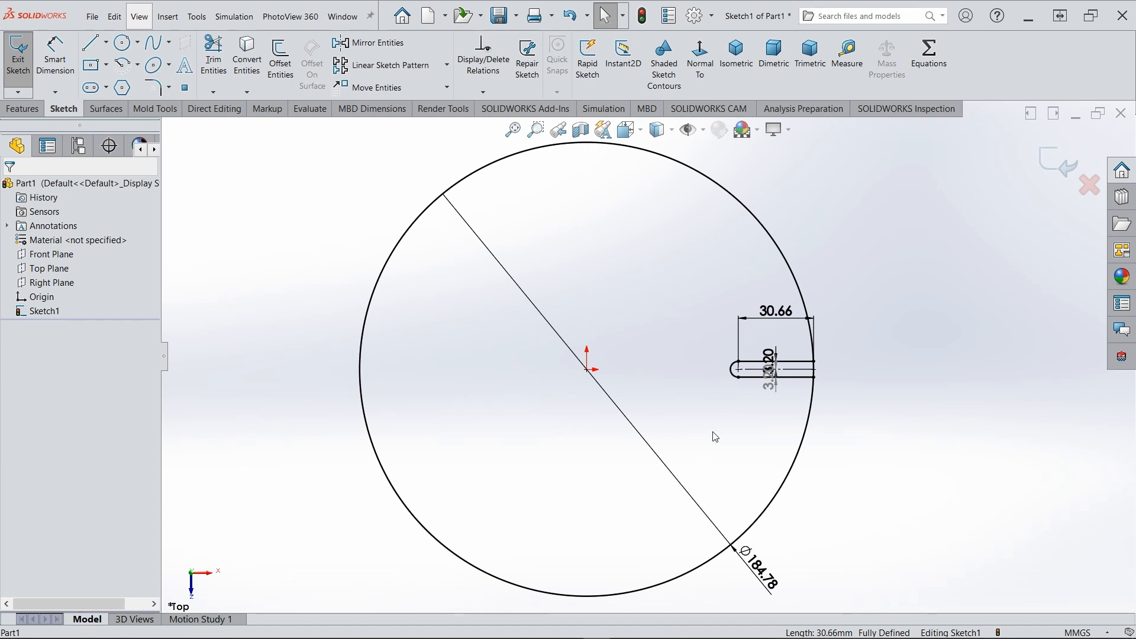
scroll(651, 379, "up", 2)
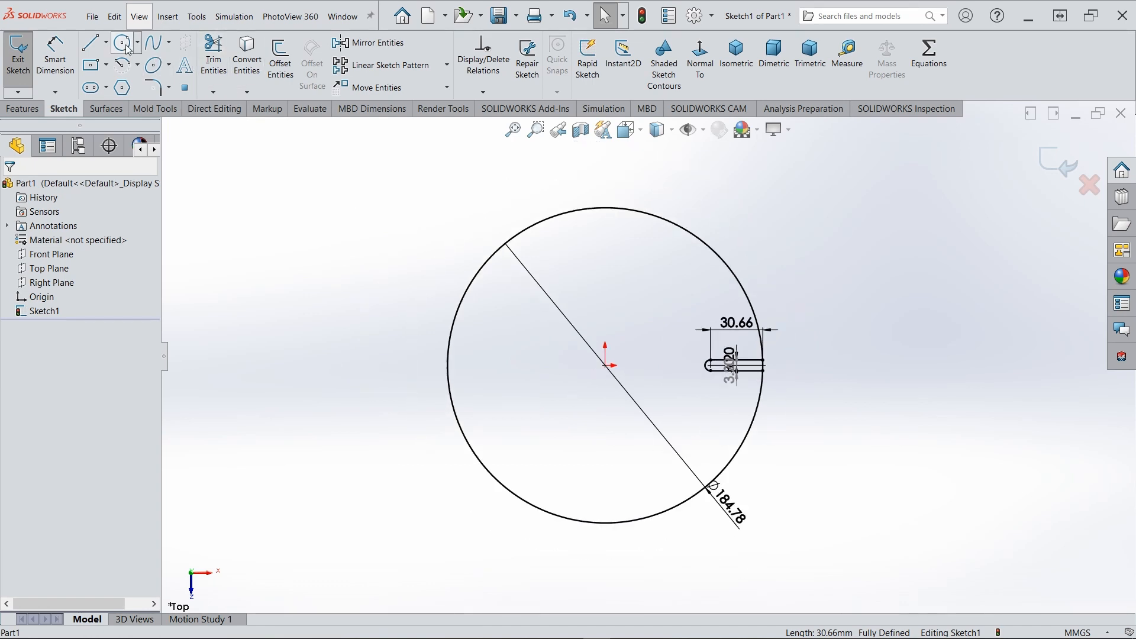
Sketch a vertical centerline from the origin up to the large circle's upper quadrant point.
left_click(108, 46)
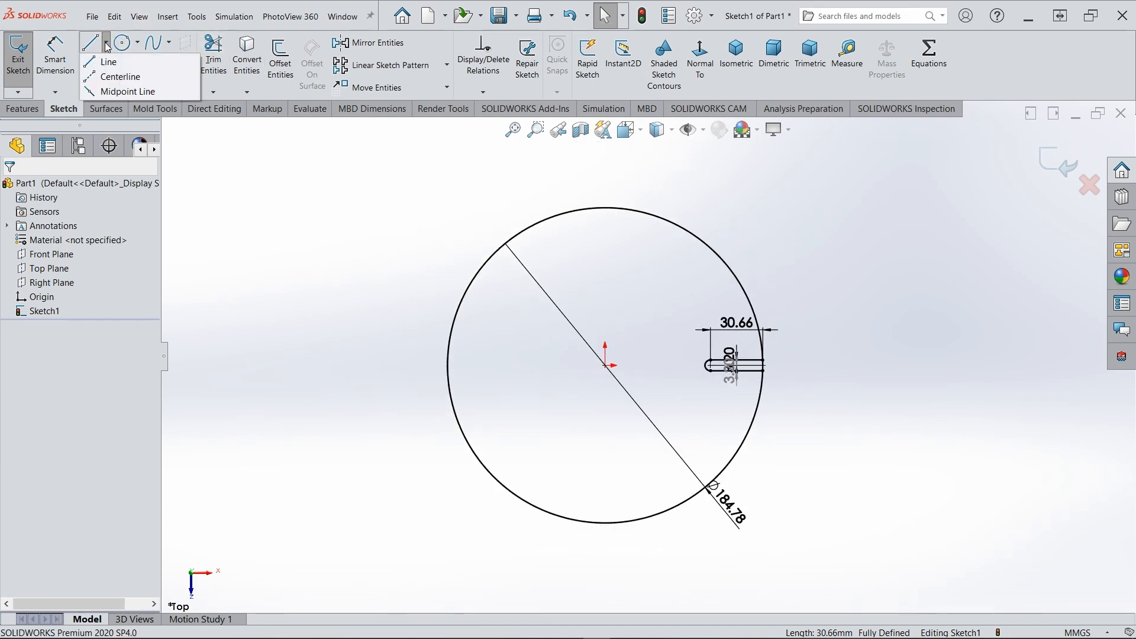
left_click(114, 77)
scroll(621, 467, "down", 3)
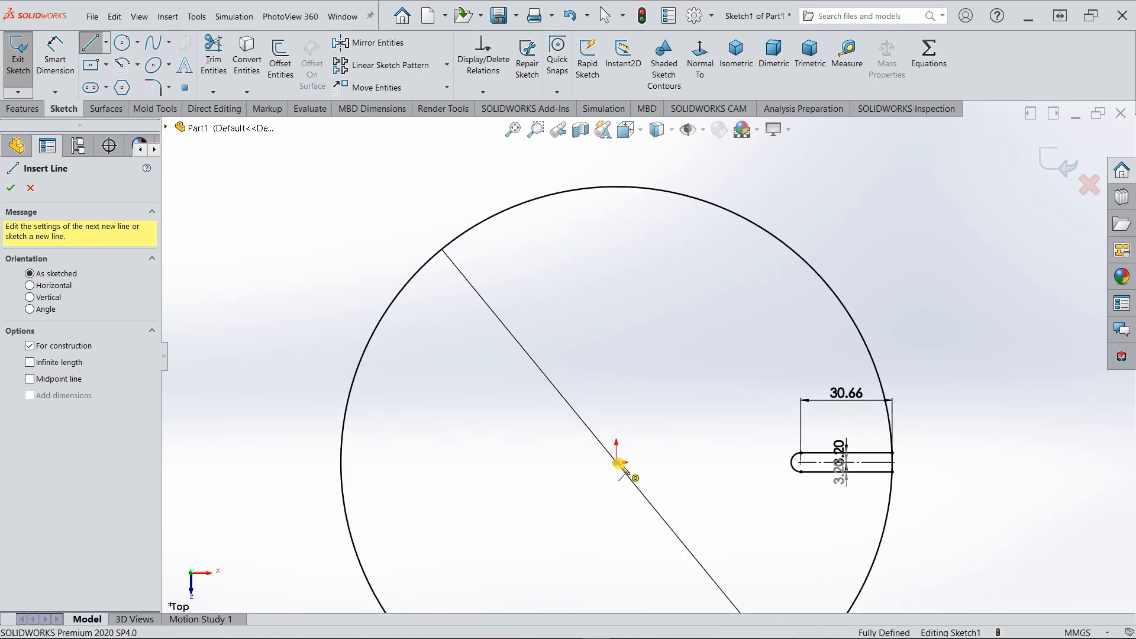
left_click(616, 462)
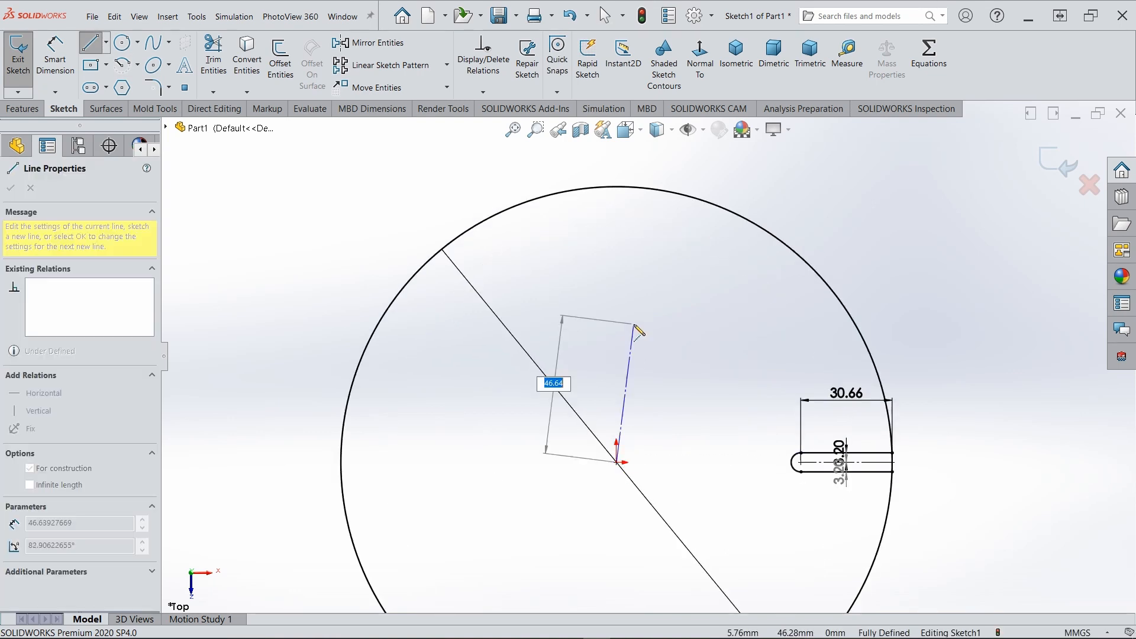
left_click(617, 188)
key("Escape")
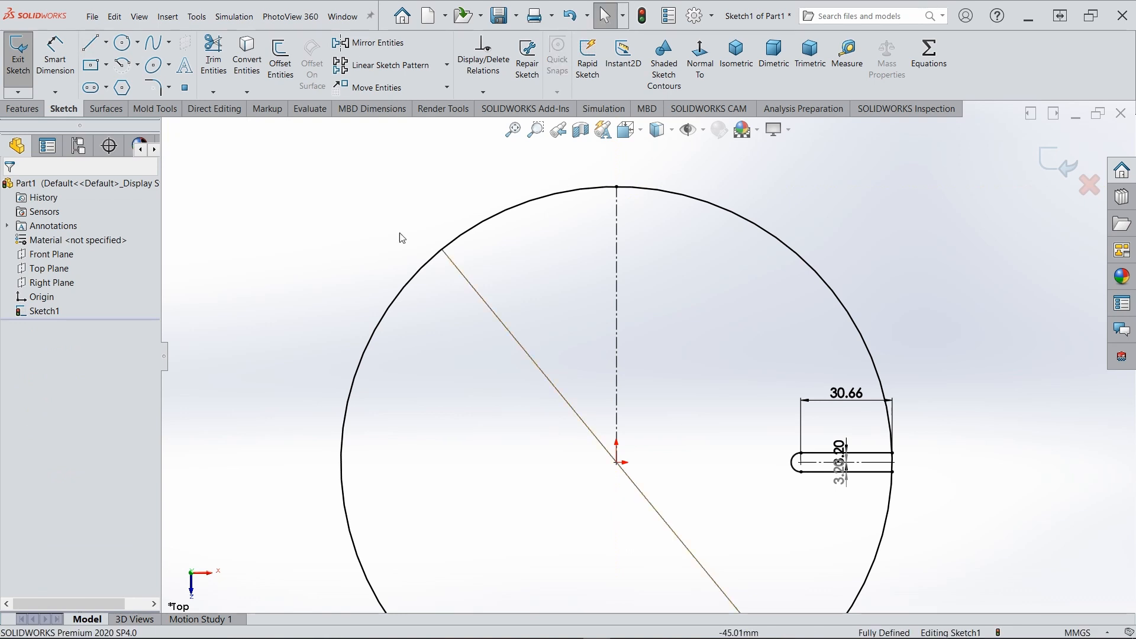
Sketch a slanted centerline about 106 mm long from the origin to a point outside the large circle, left of the vertical centerline.
left_click(106, 42)
left_click(109, 79)
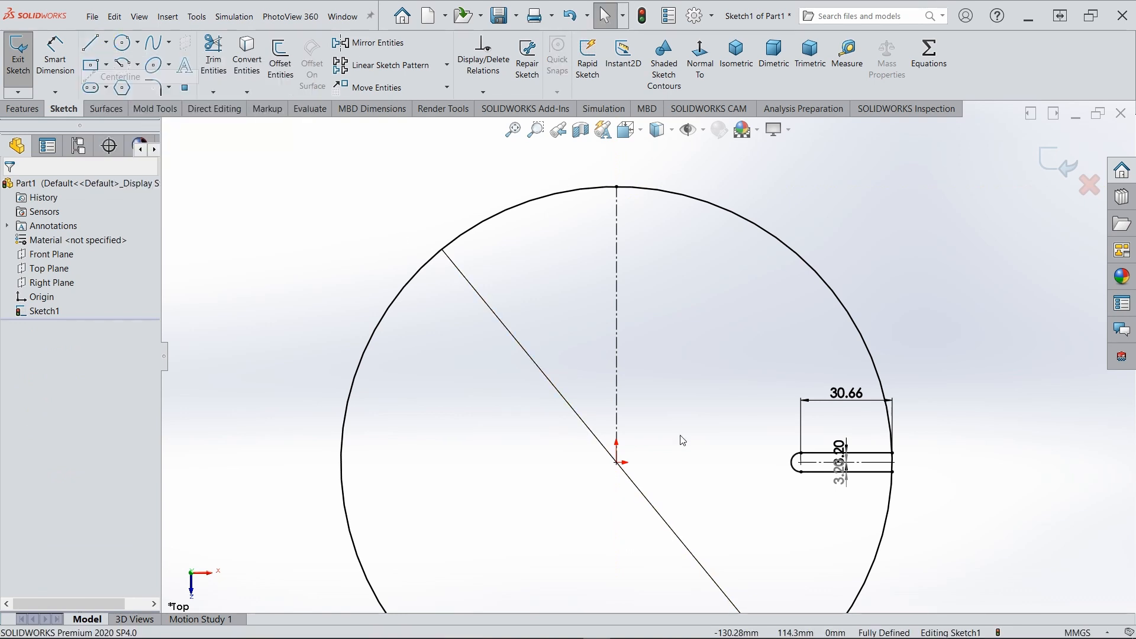
left_click(617, 460)
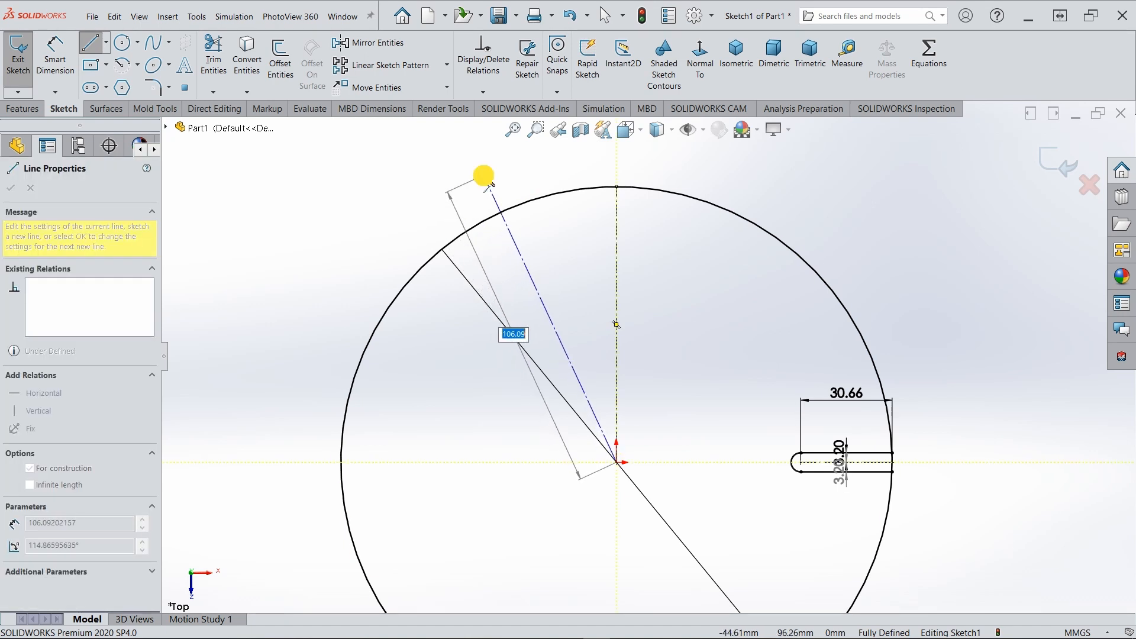
left_click(484, 176)
key("Escape")
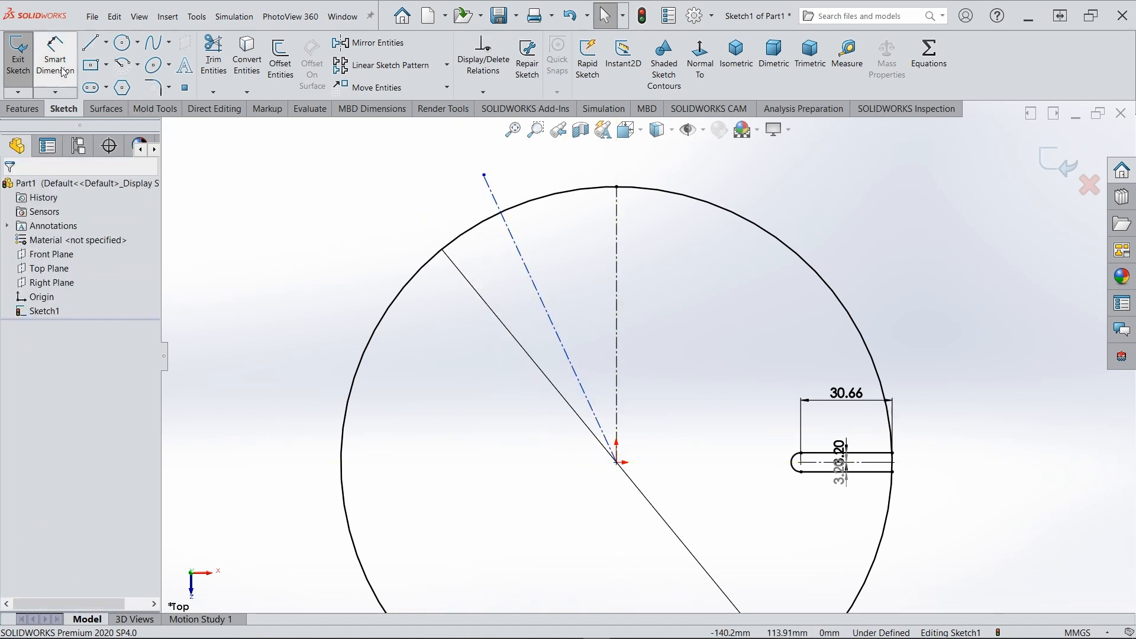
Dimension the angle between the slanted and vertical centerlines as 22.5 degrees.
left_click(61, 65)
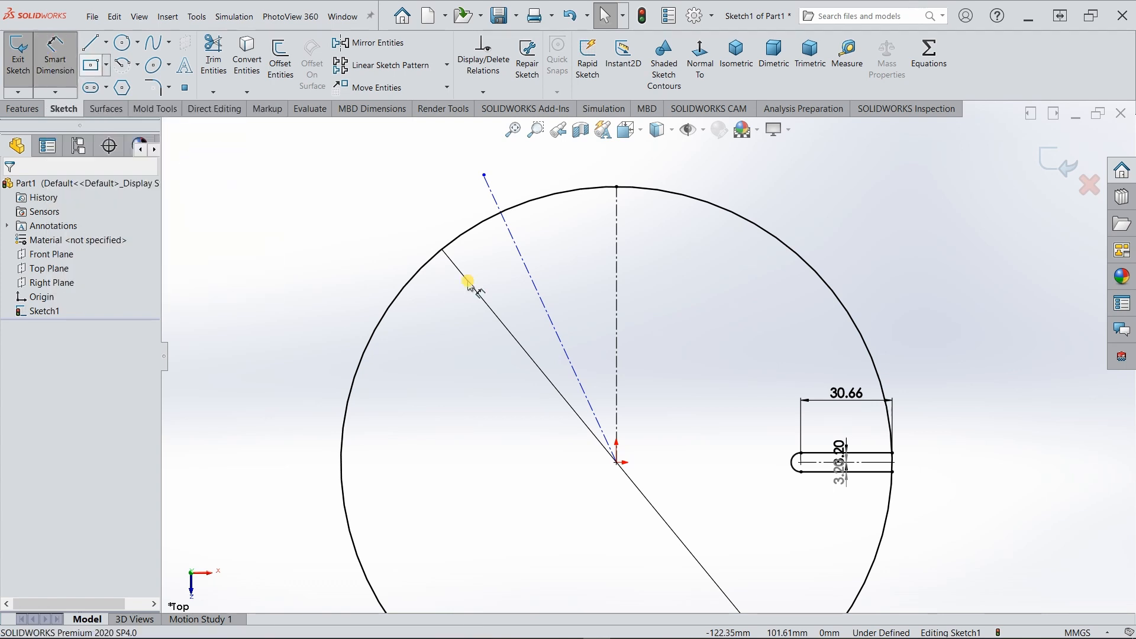
left_click(578, 381)
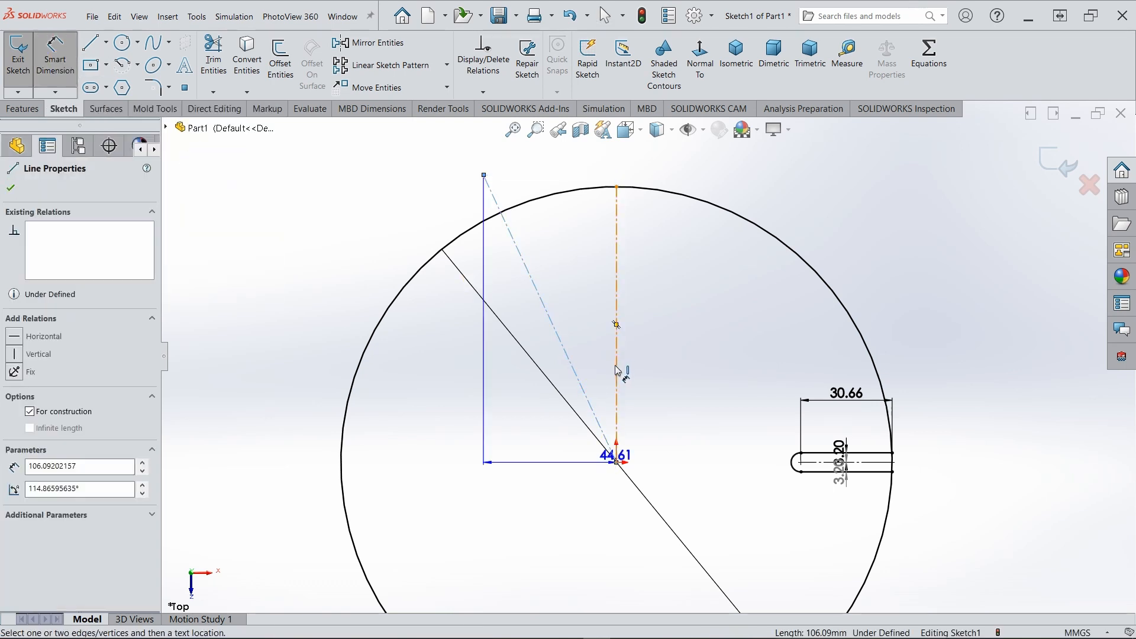
left_click(615, 368)
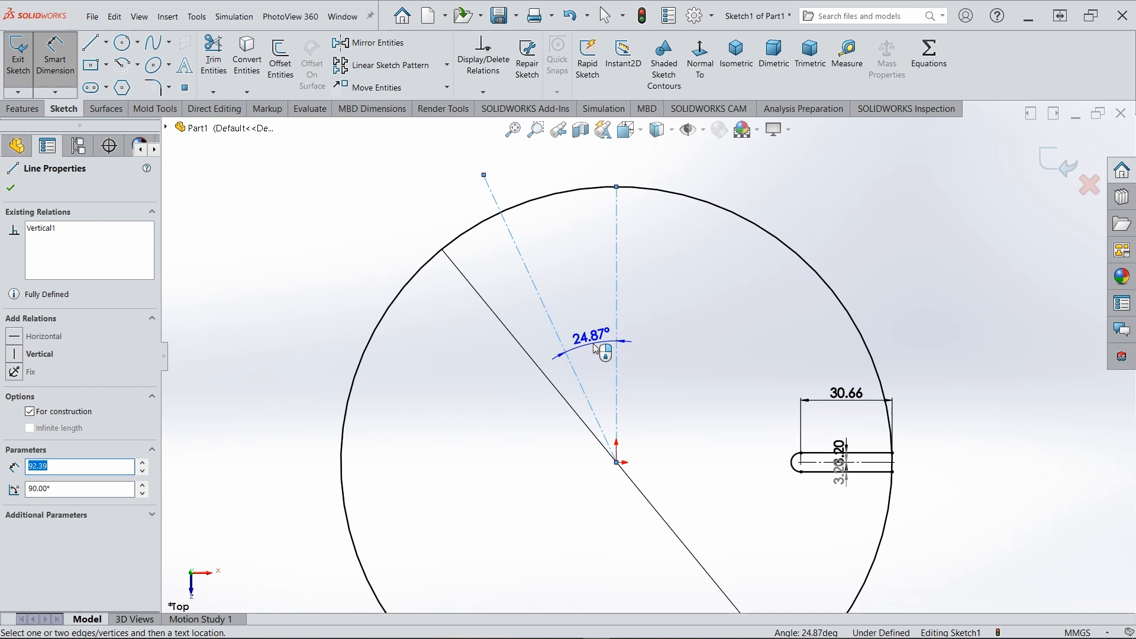
left_click(596, 348)
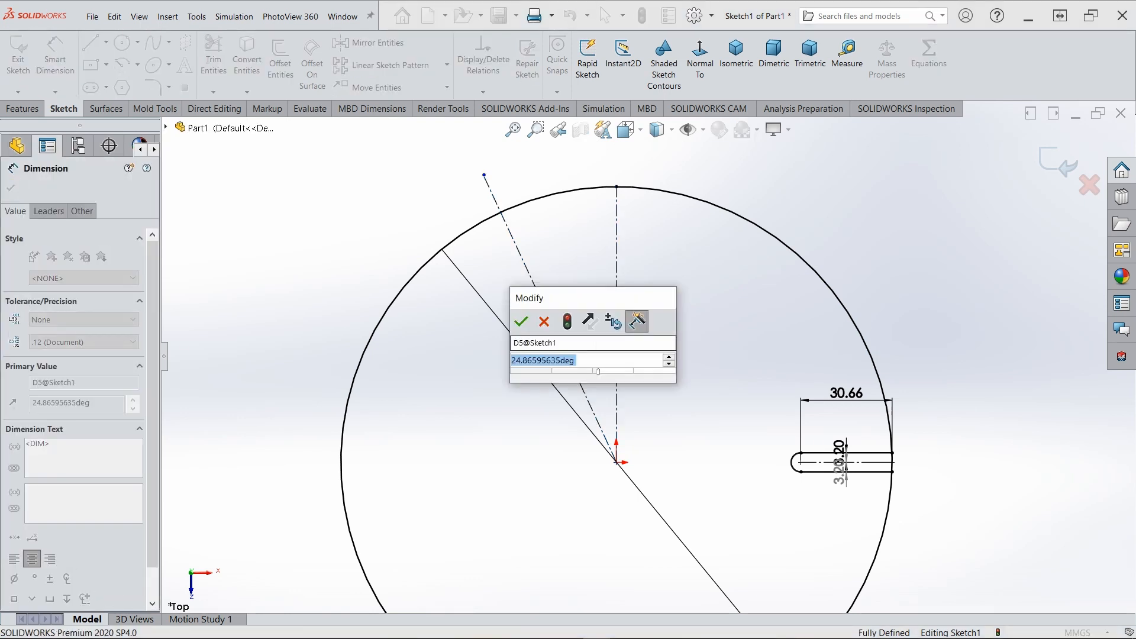
type("22.5")
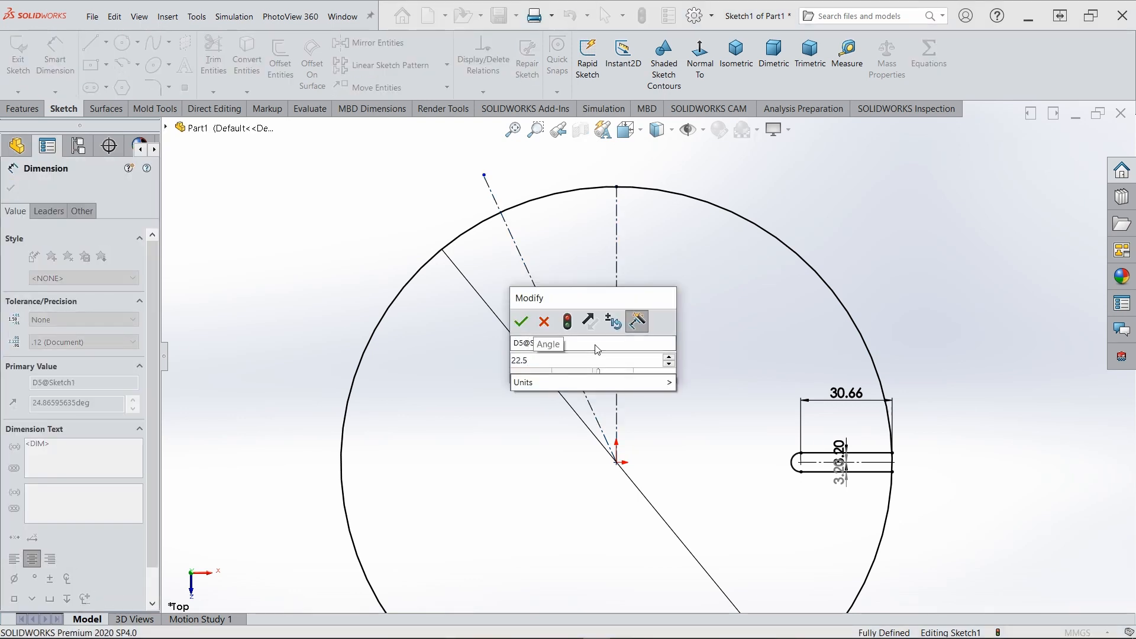
key("Return")
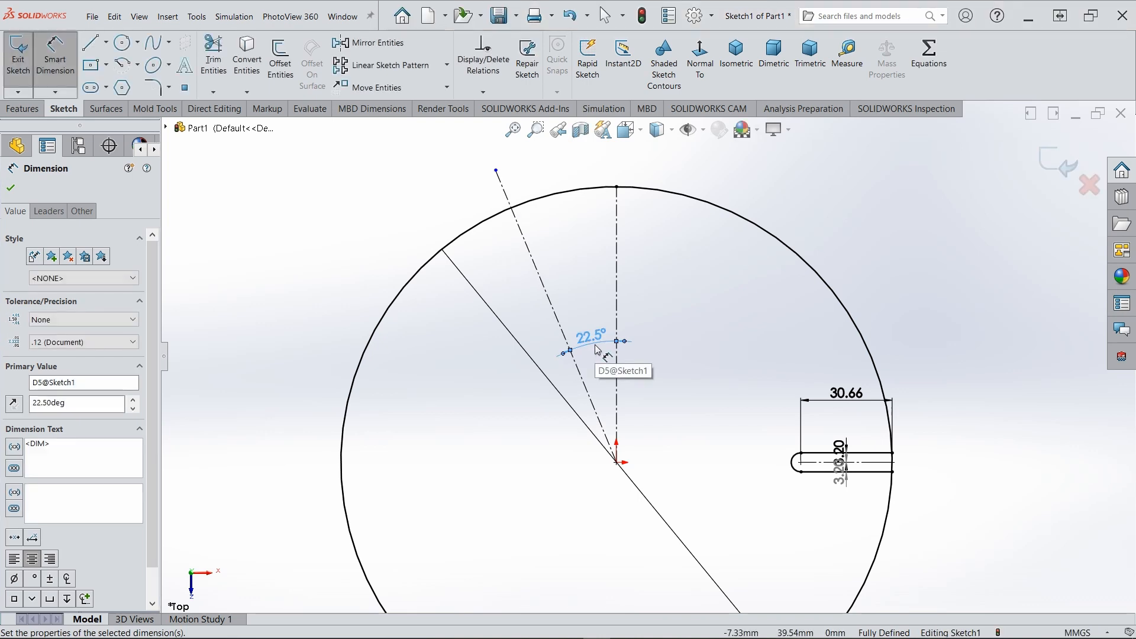
key("Escape")
Dimension the slanted centerline's length as 100 mm.
left_click(48, 48)
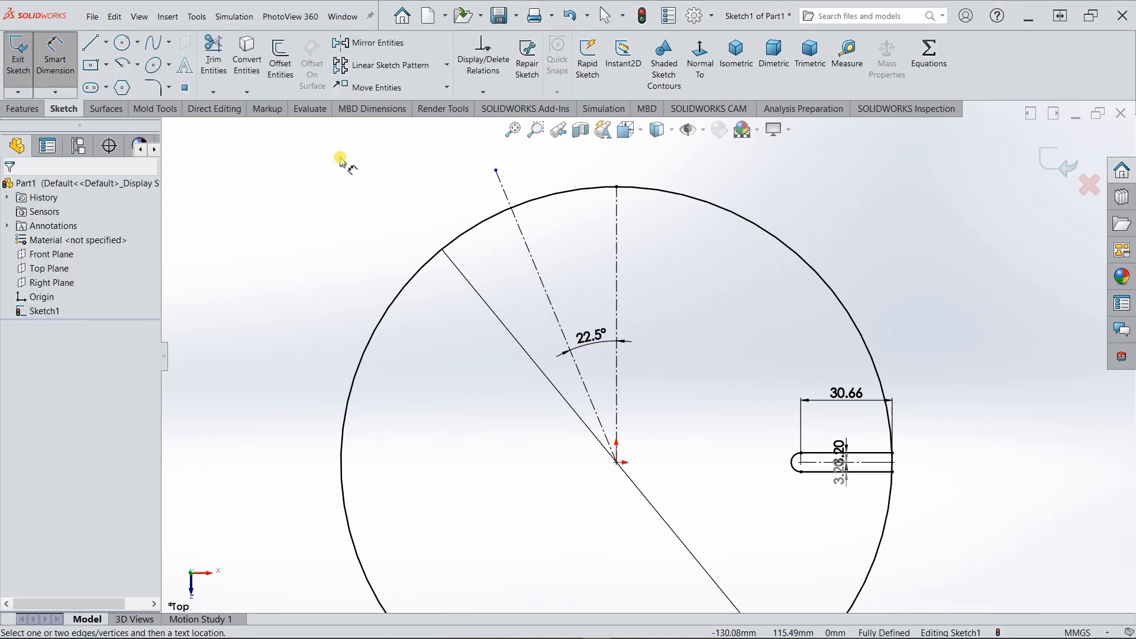
left_click(541, 279)
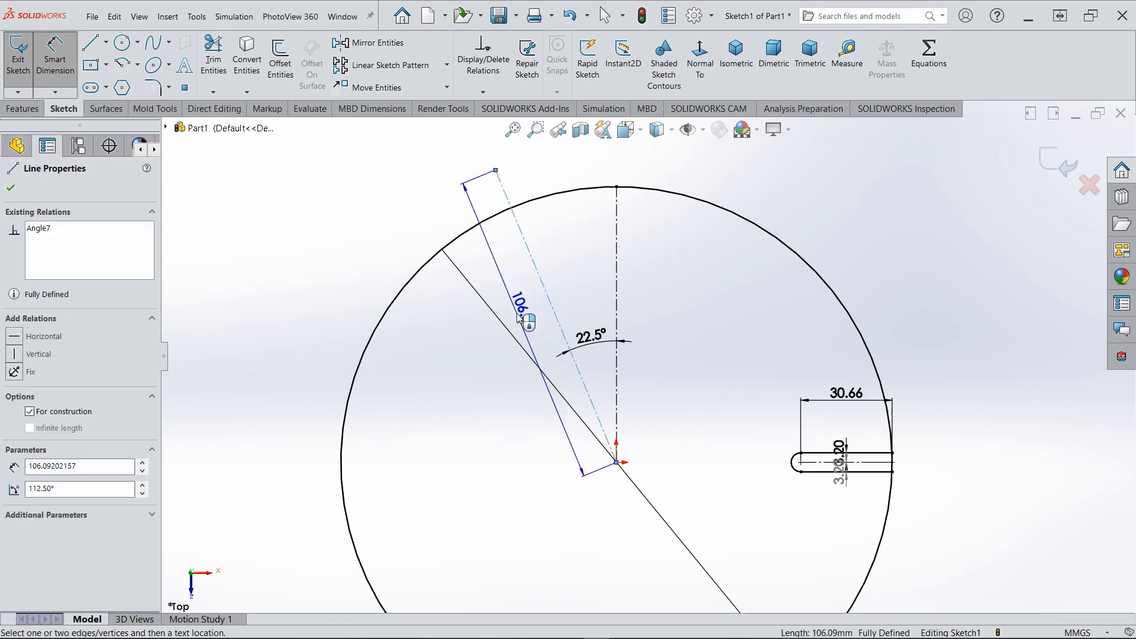
left_click(528, 315)
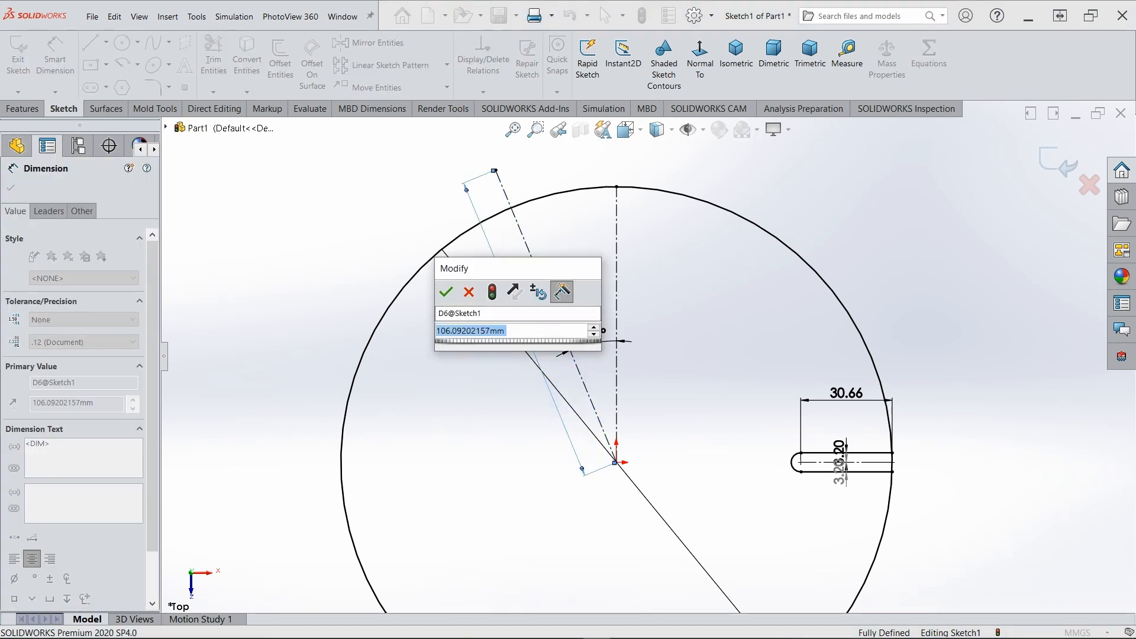
type("100")
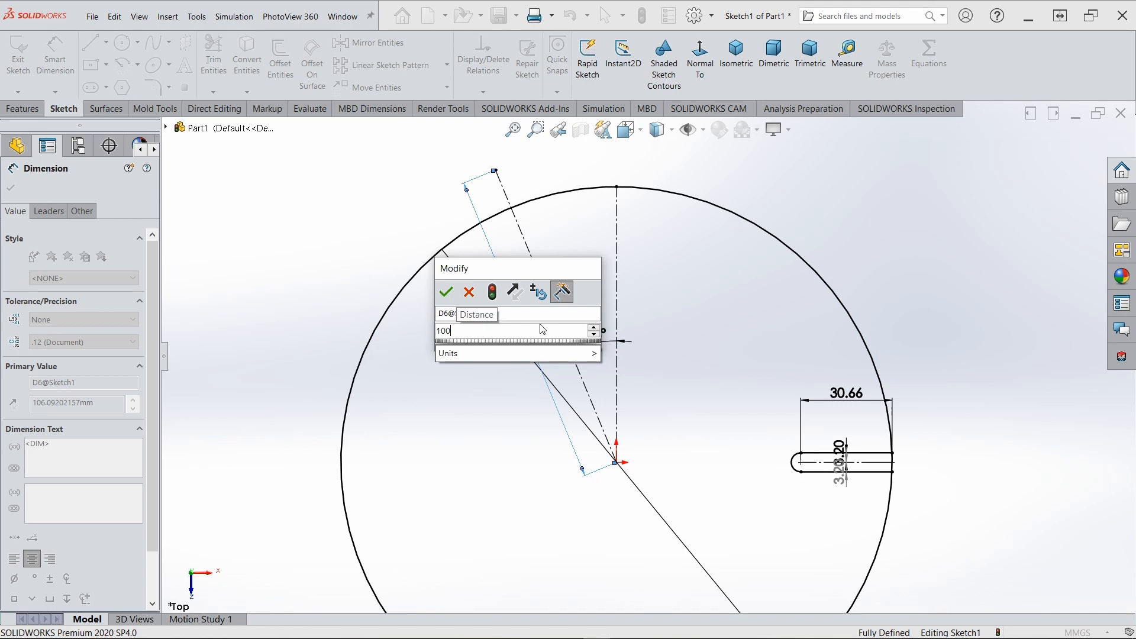
key("Return")
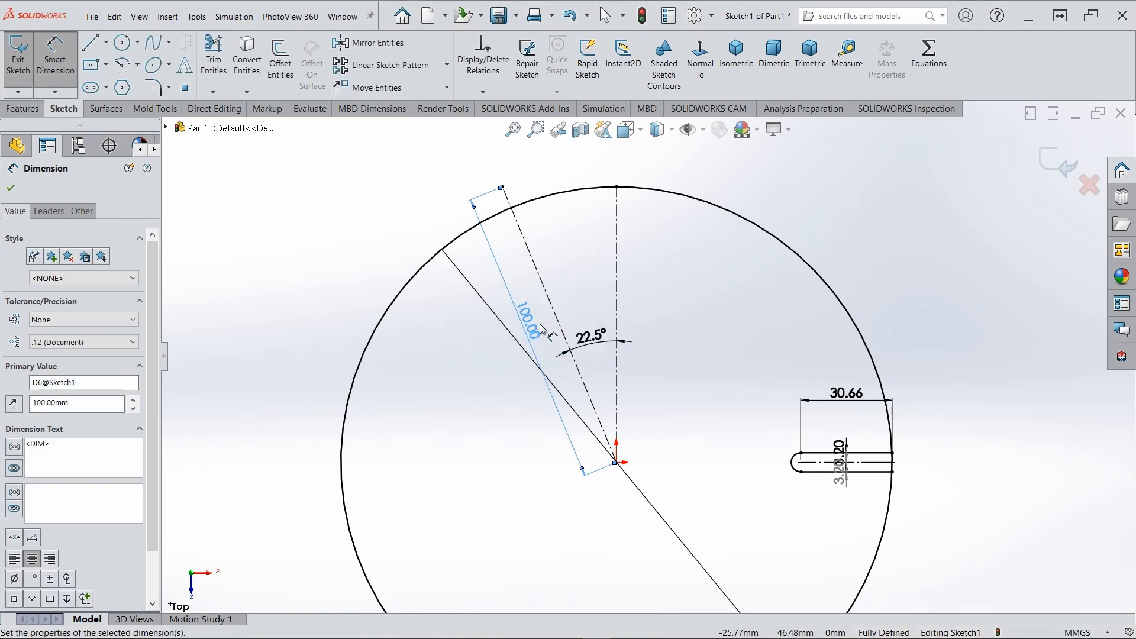
scroll(561, 384, "down", 1)
key("Escape")
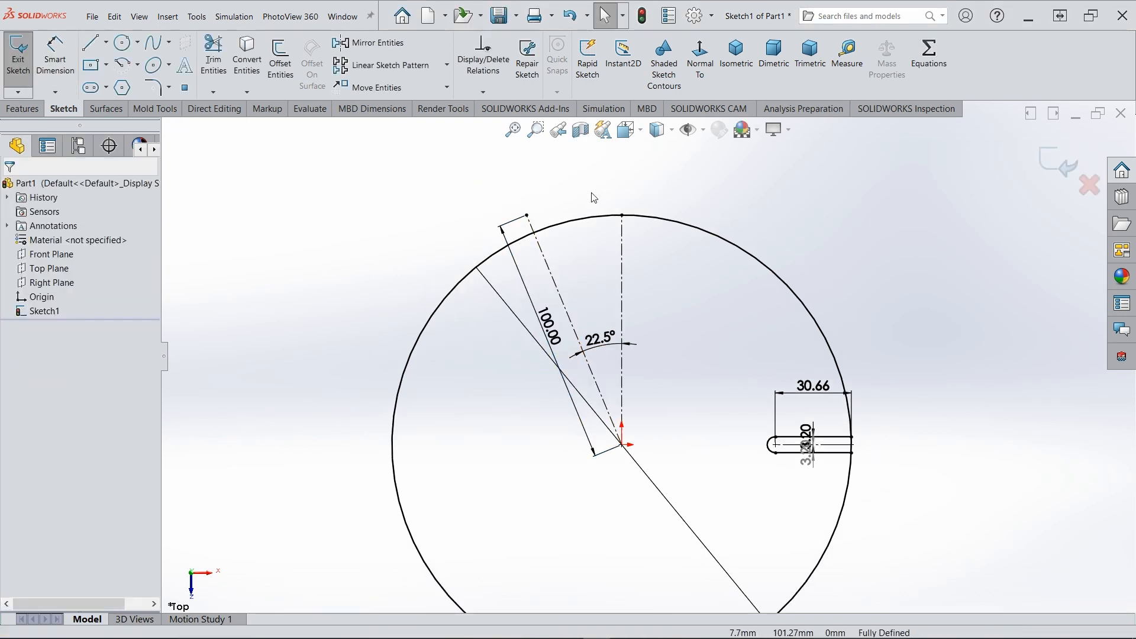
Sketch a circle about 48 mm in diameter centered on the outer endpoint of the slanted centerline.
scroll(588, 237, "up", 2)
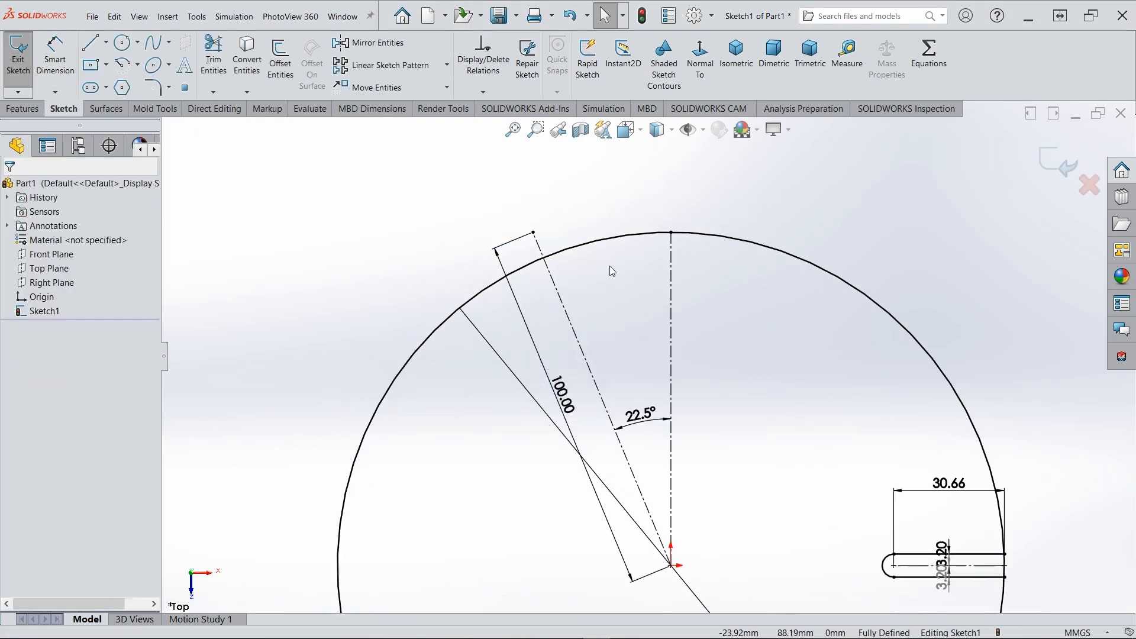
left_click(126, 43)
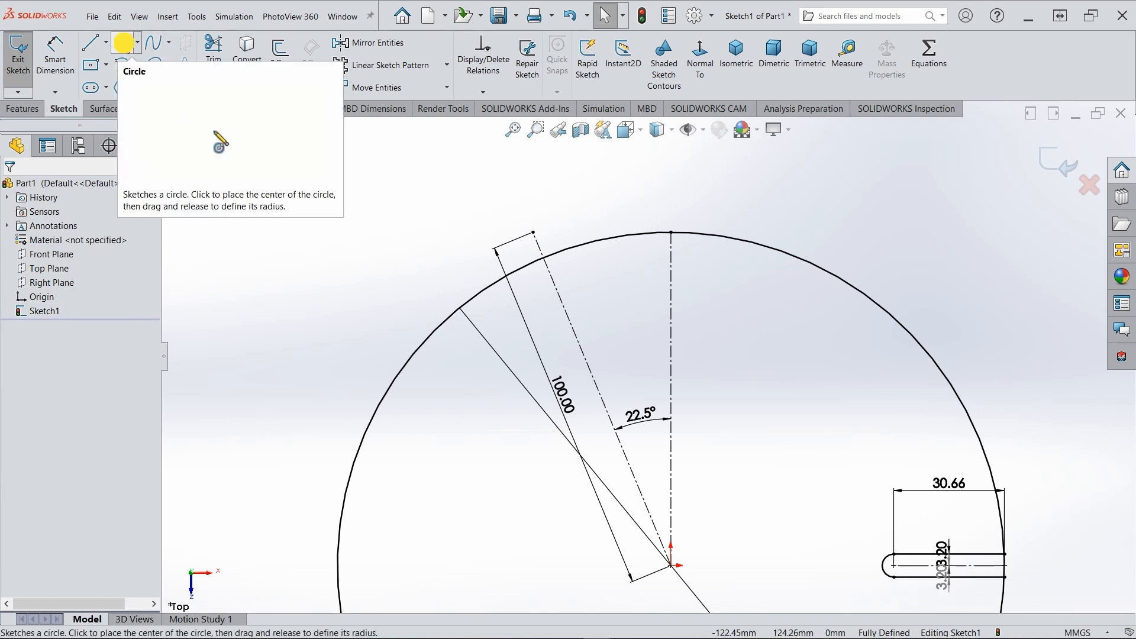
left_click(533, 232)
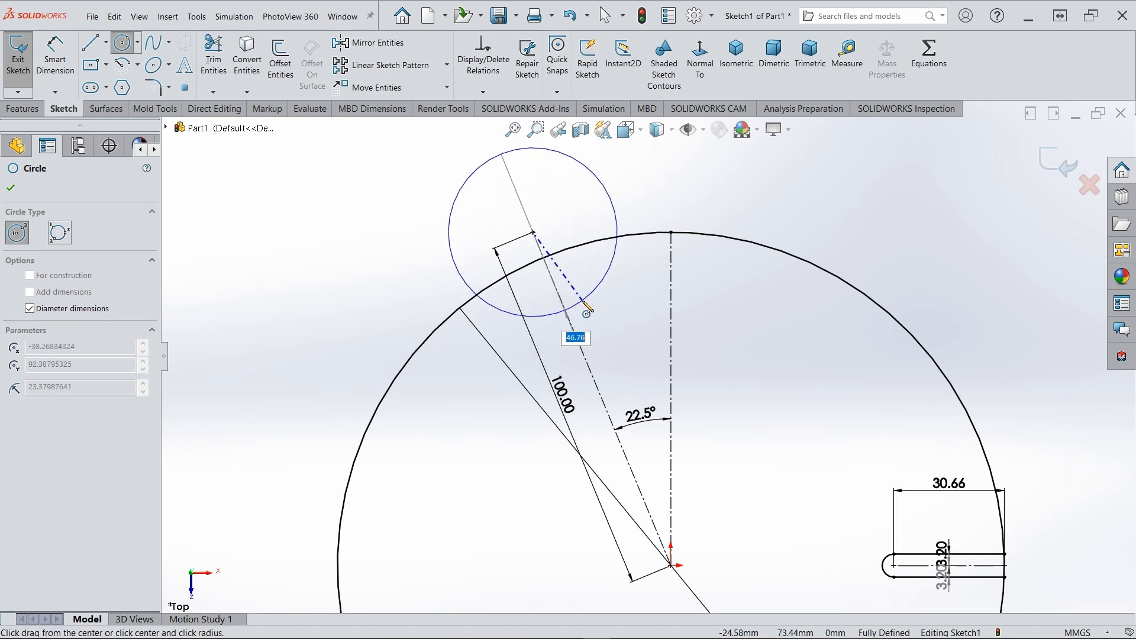
left_click(582, 303)
key("Escape")
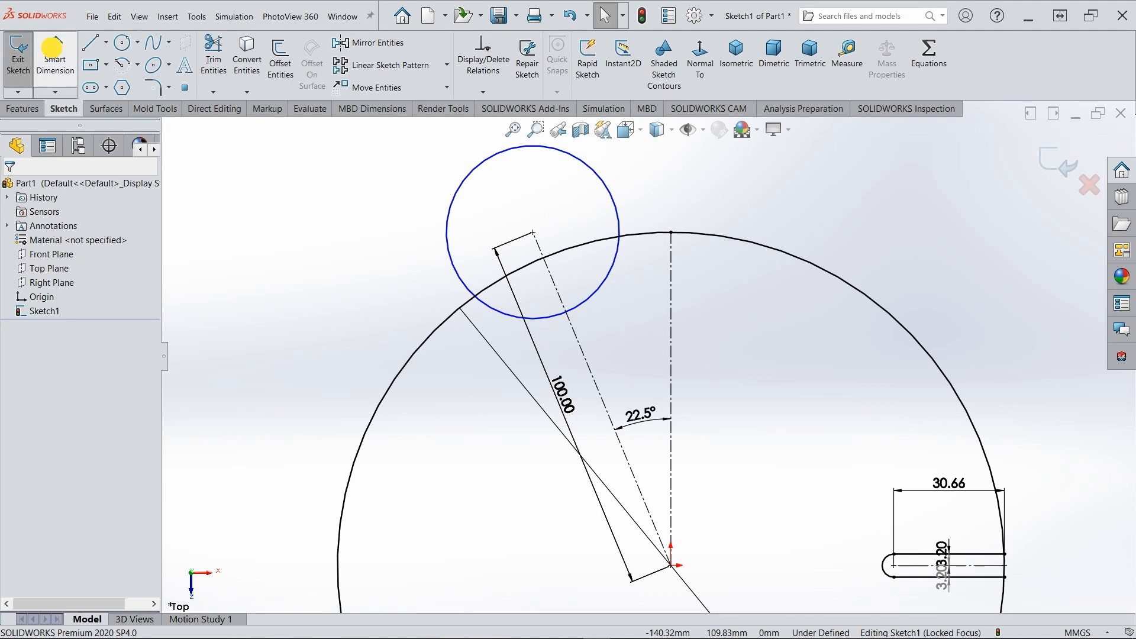
Dimension the diameter of the circle at the slanted centerline's outer end as 58.54 mm.
left_click(54, 72)
left_click(385, 244)
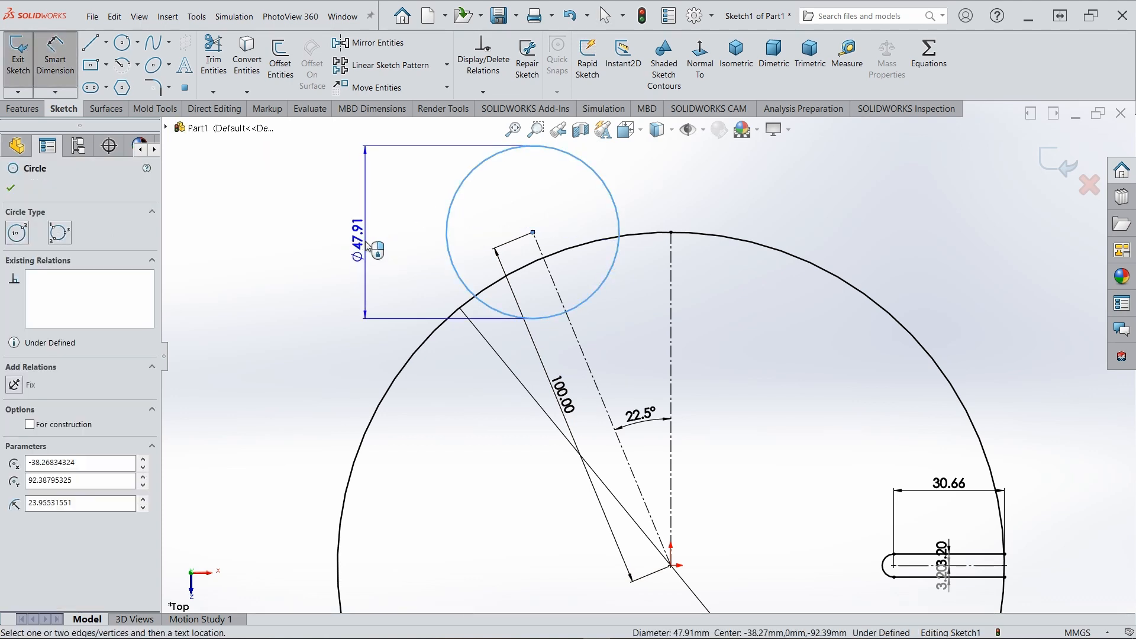
left_click(424, 248)
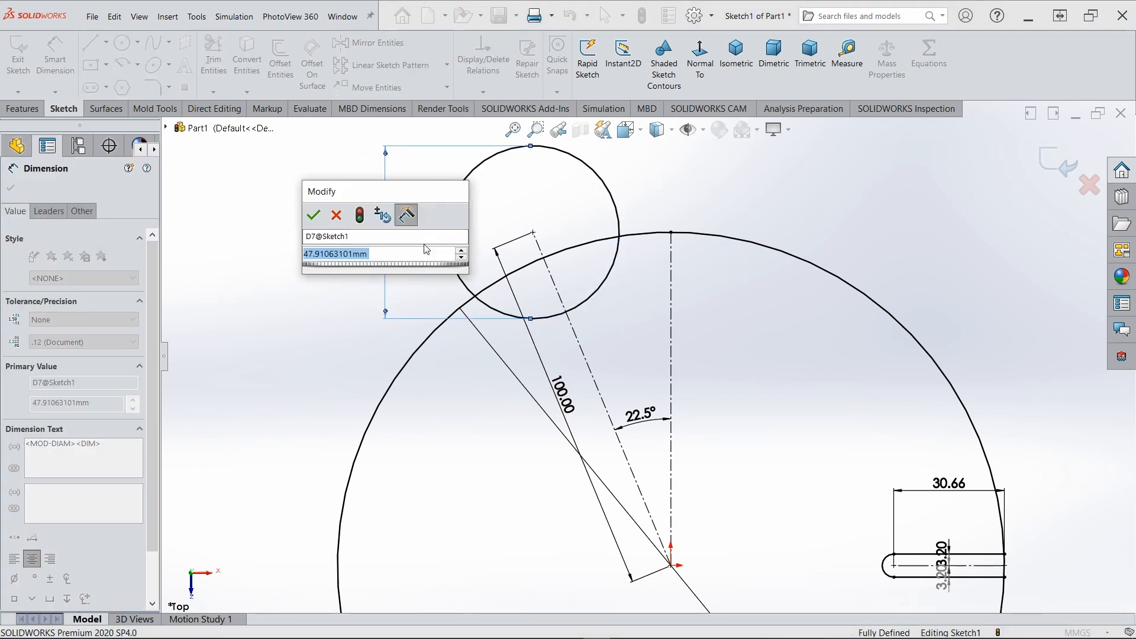
type("58.")
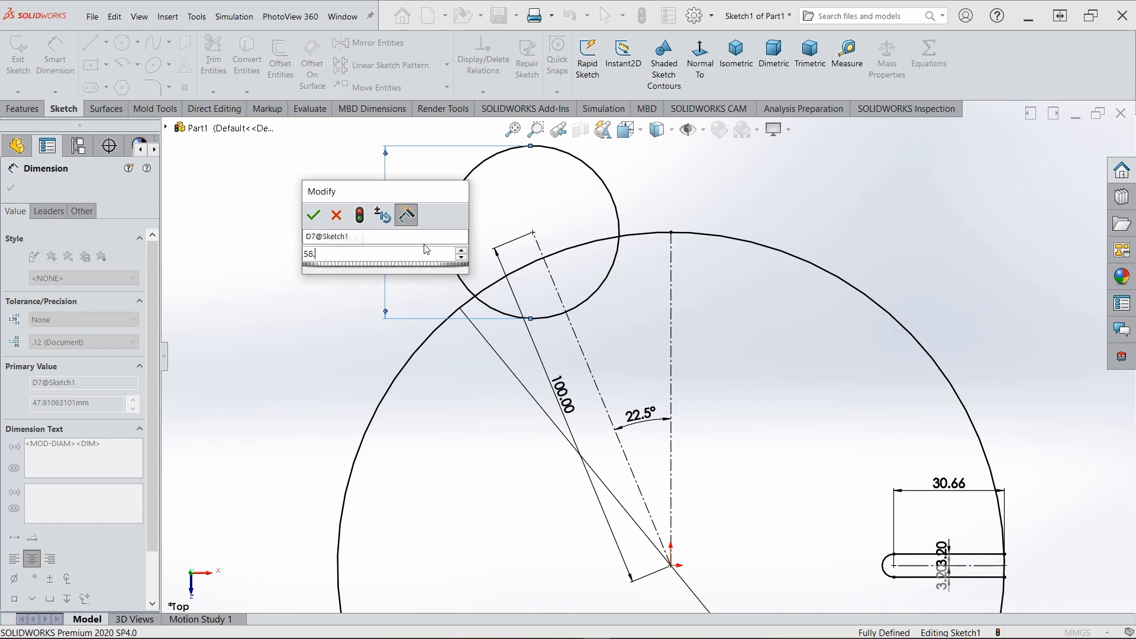
type("54")
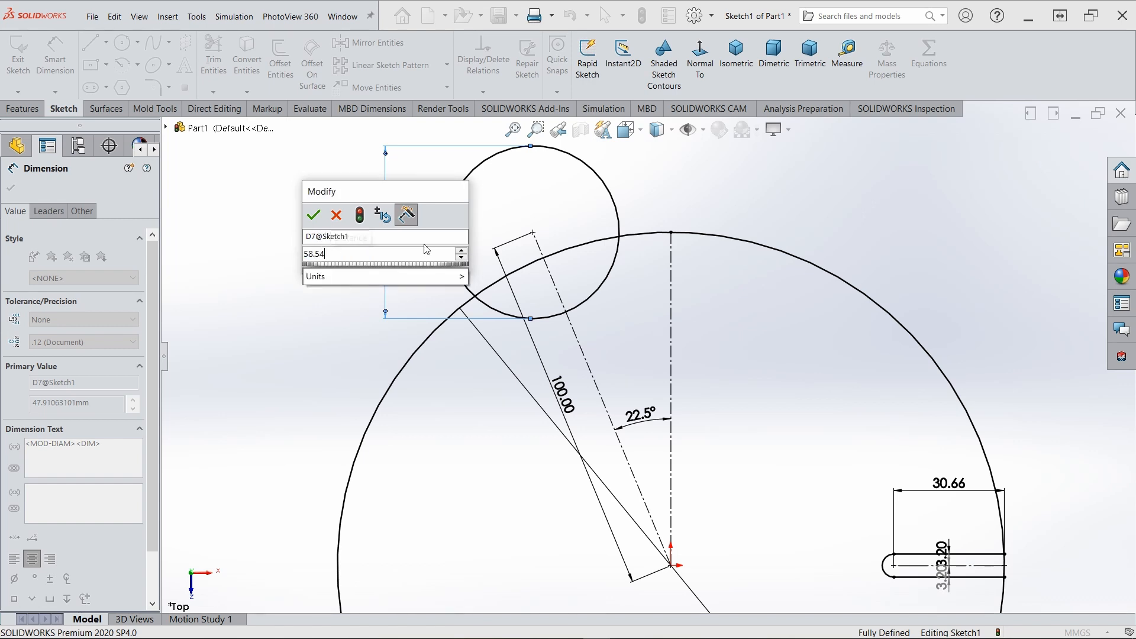
key("Return")
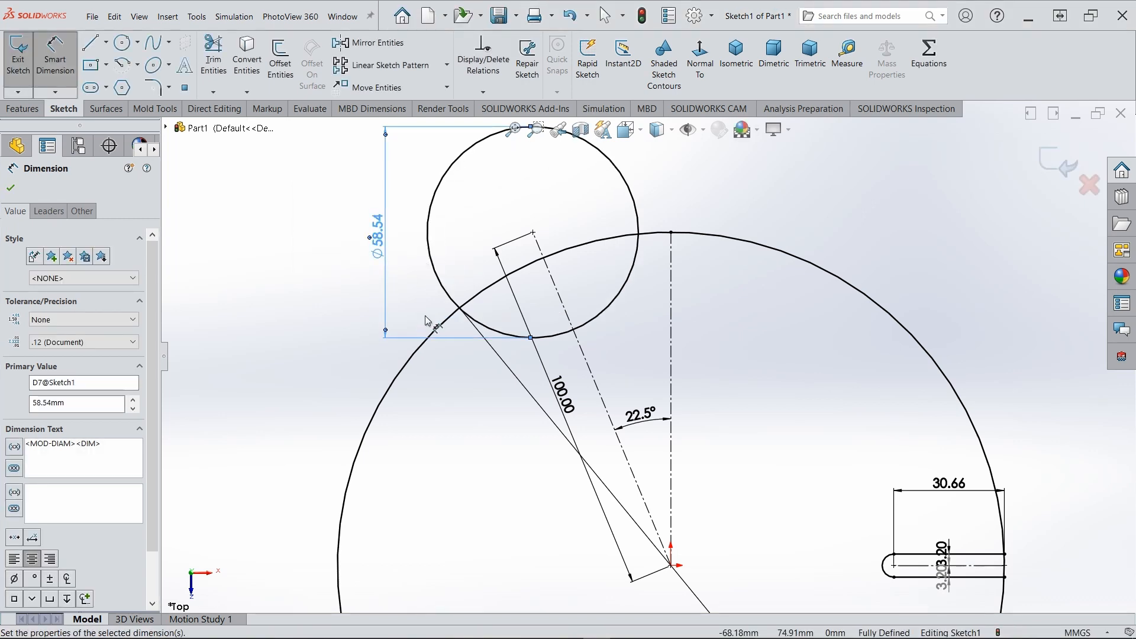
key("Escape")
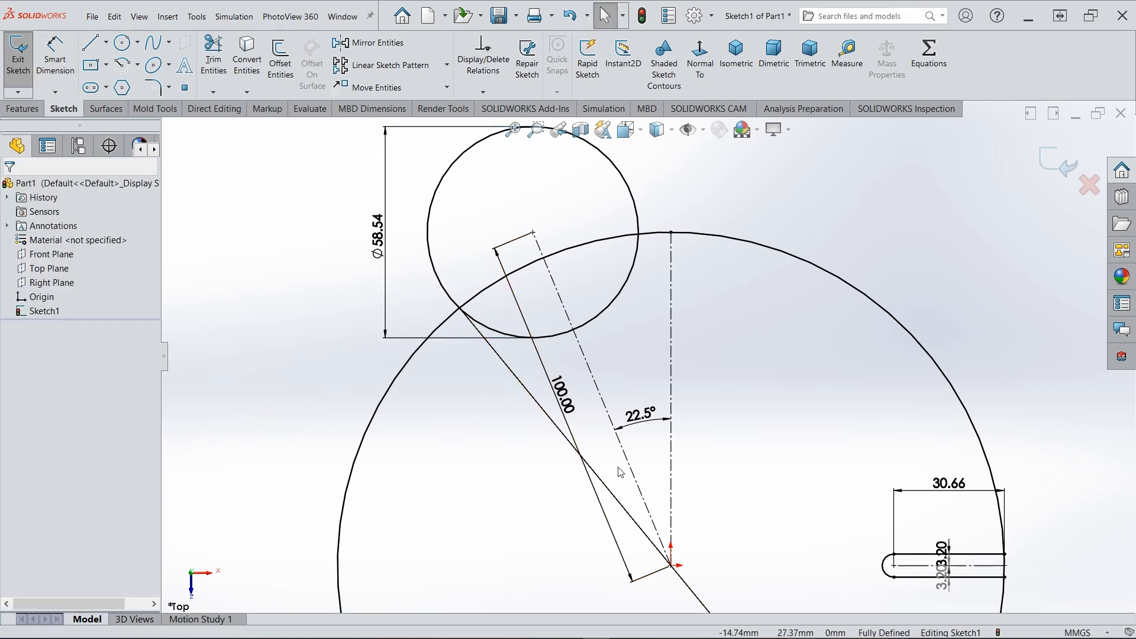
scroll(626, 478, "up", 5)
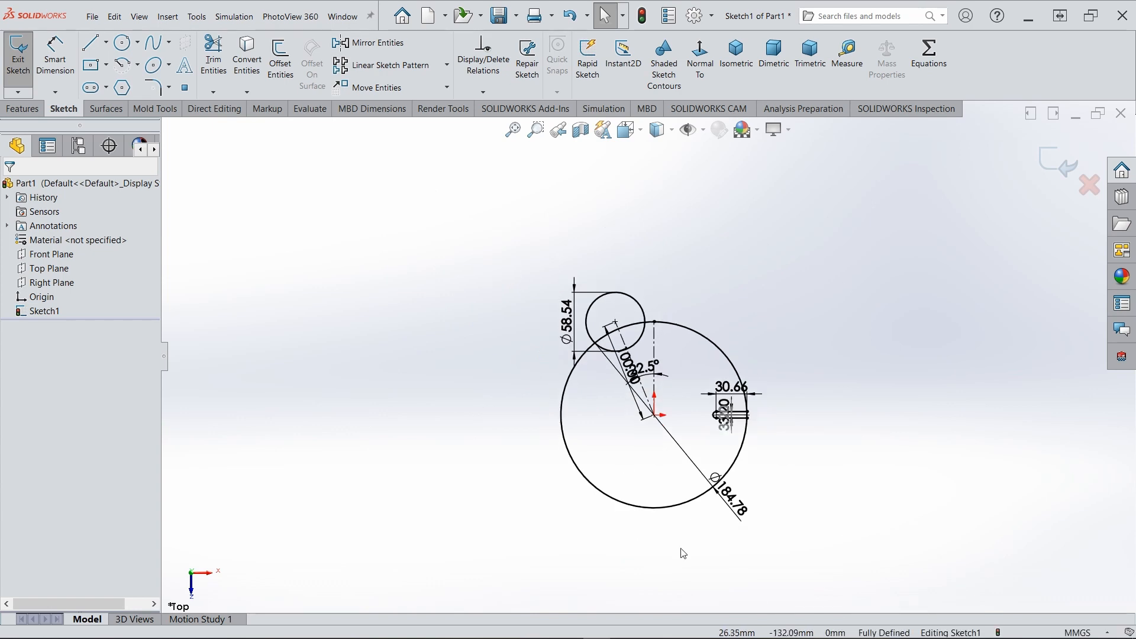
middle_click_drag(698, 444, 663, 439, "ctrl")
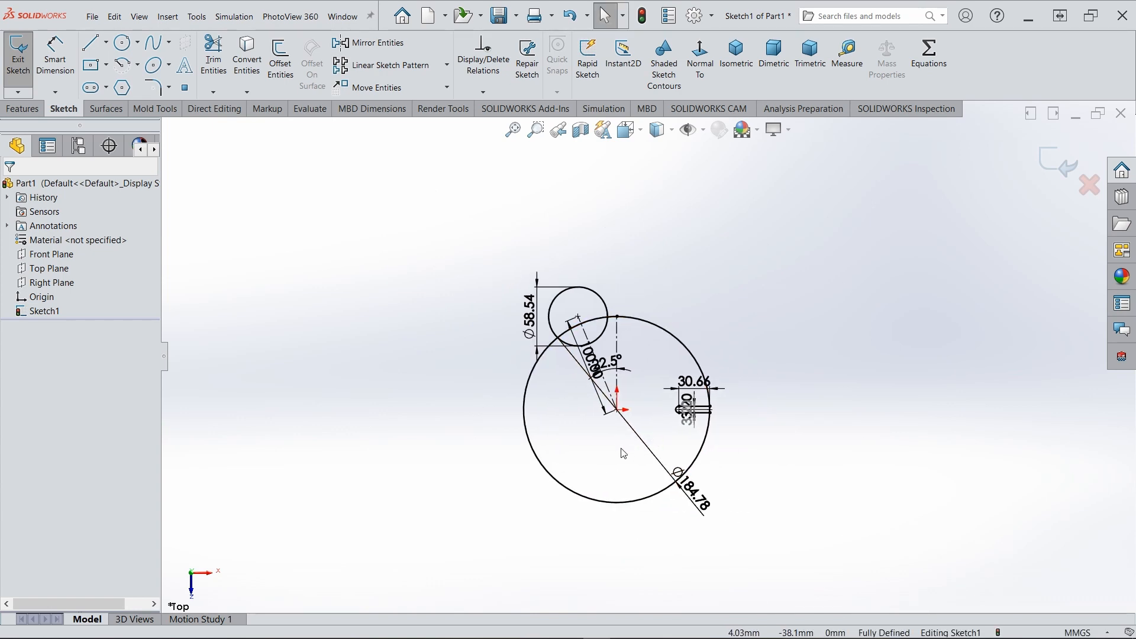
scroll(621, 449, "down", 1)
scroll(618, 367, "down", 2)
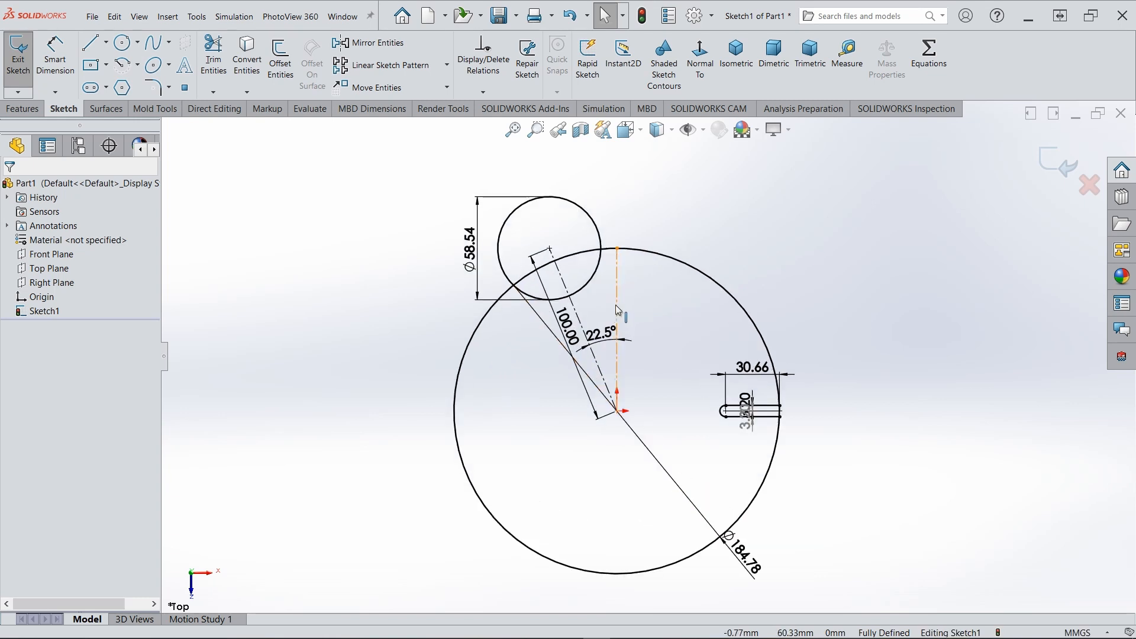